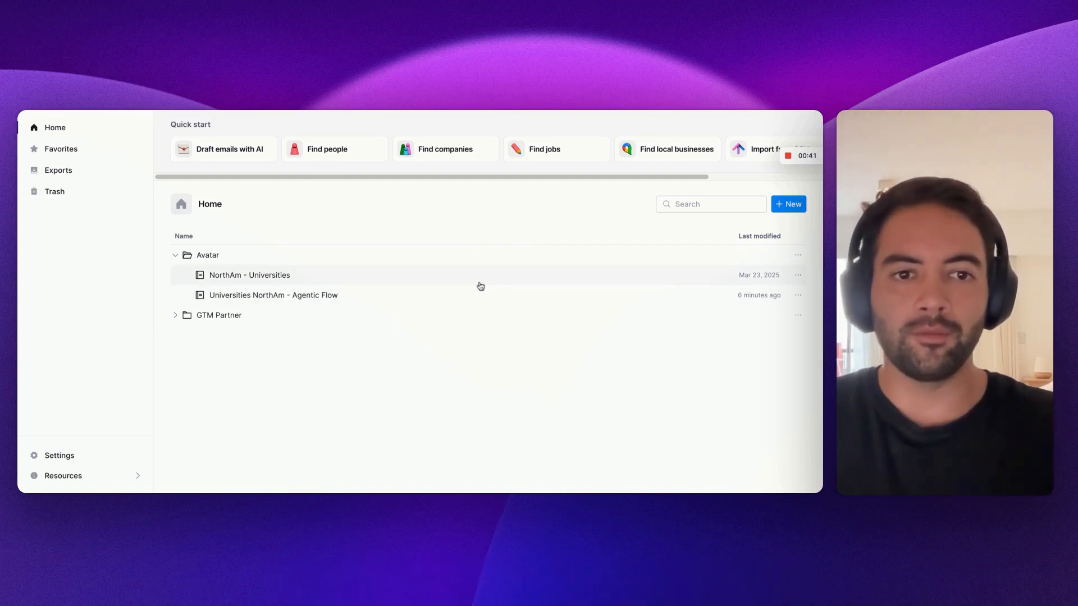
Open the Universities NorthAm - Agentic Flow workbook and look through the columns of its Find Companies Table
click(484, 301)
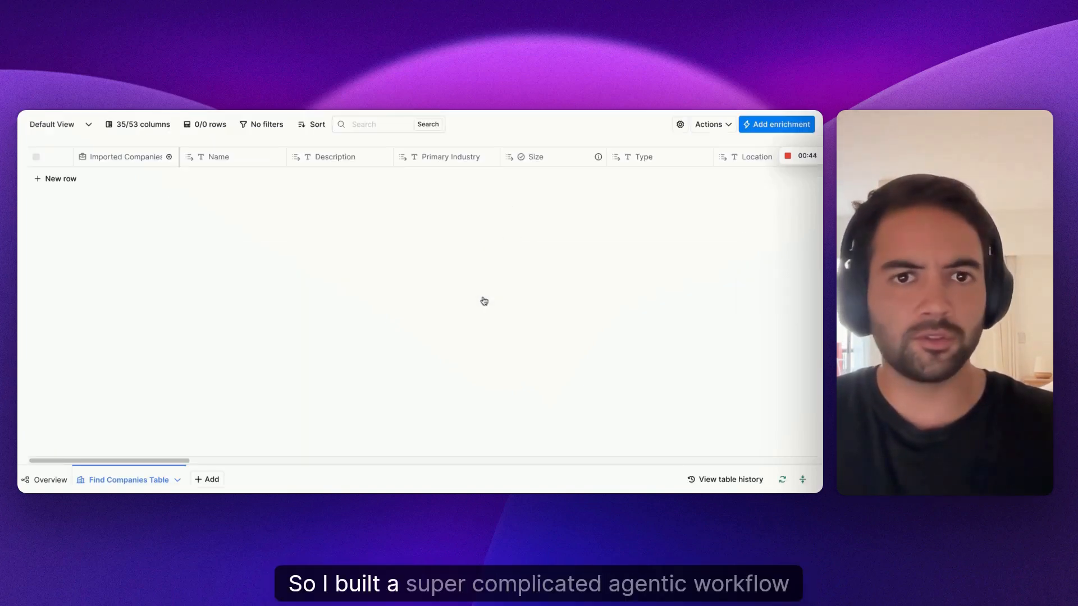
scroll(484, 300, right, 5)
scroll(484, 300, right, 15)
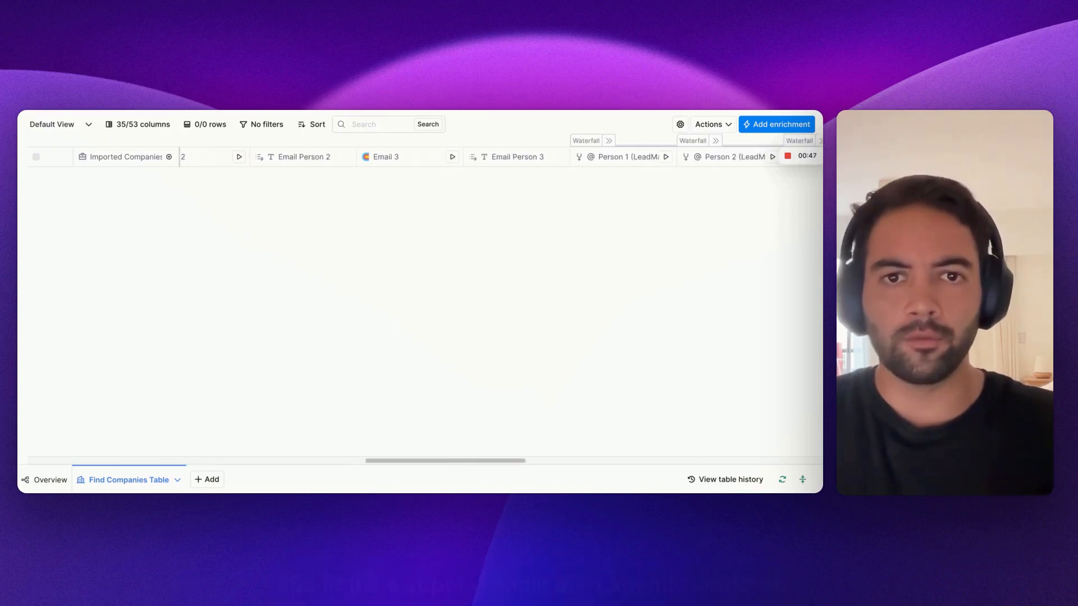
scroll(420, 303, left, 20)
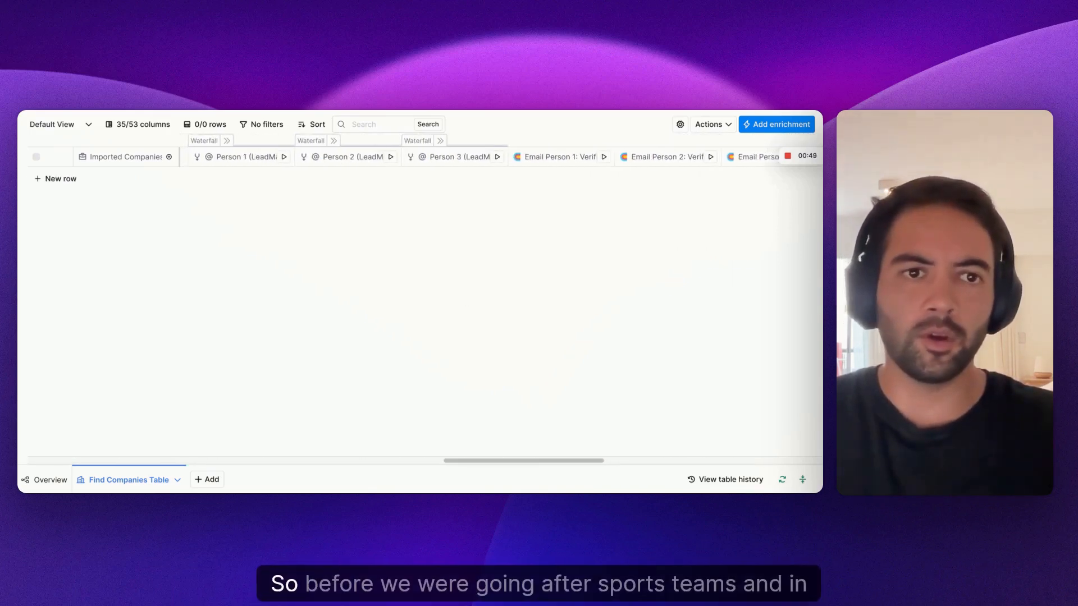
scroll(420, 303, right, 10)
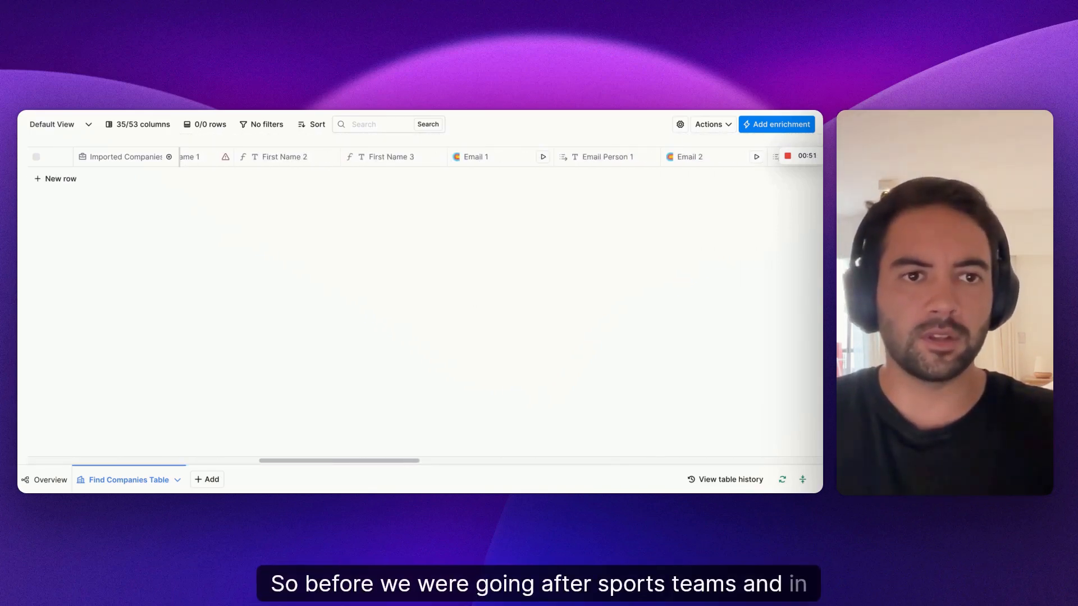
scroll(388, 236, left, 8)
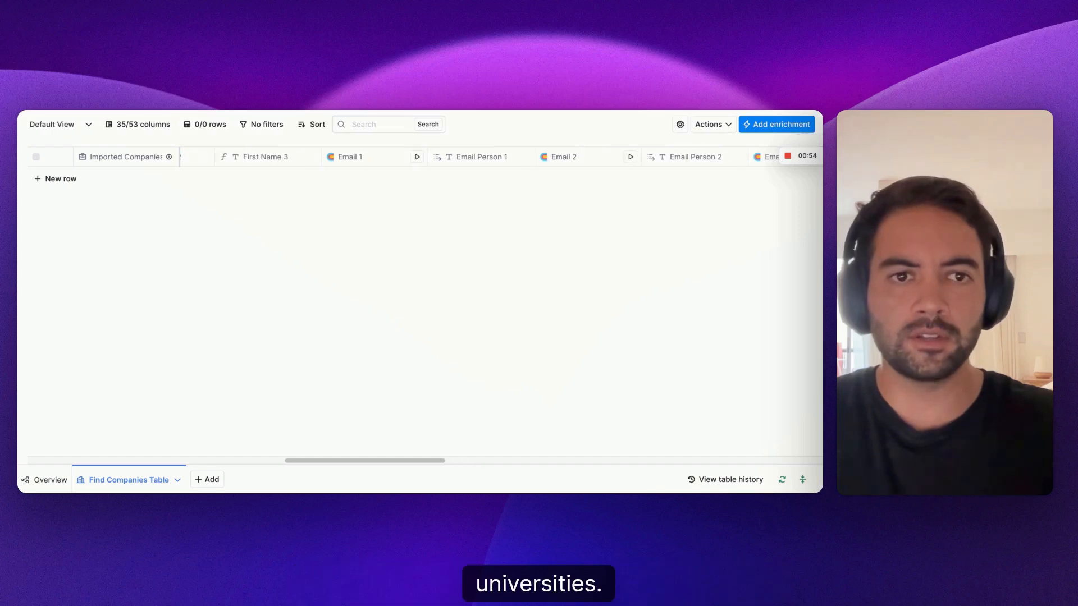
Open the Merchandise Contacts column for editing, read through its prompt, and close the settings without changes
click(356, 159)
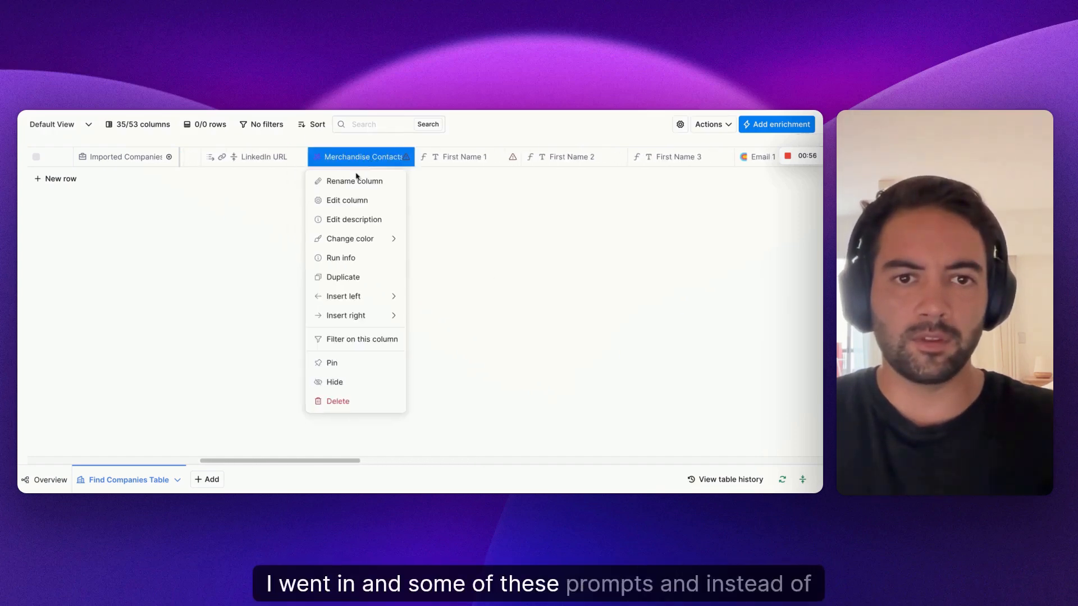
click(388, 201)
scroll(686, 313, down, 10)
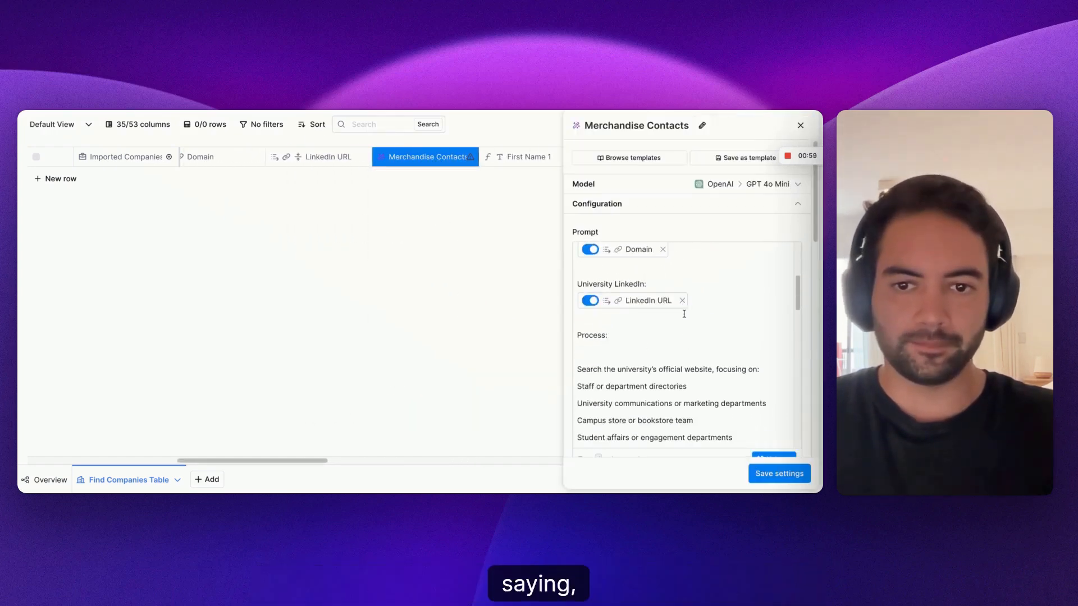
click(801, 126)
Look over the table's email, personalization and lead export columns, then return to the company data columns
scroll(520, 204, right, 10)
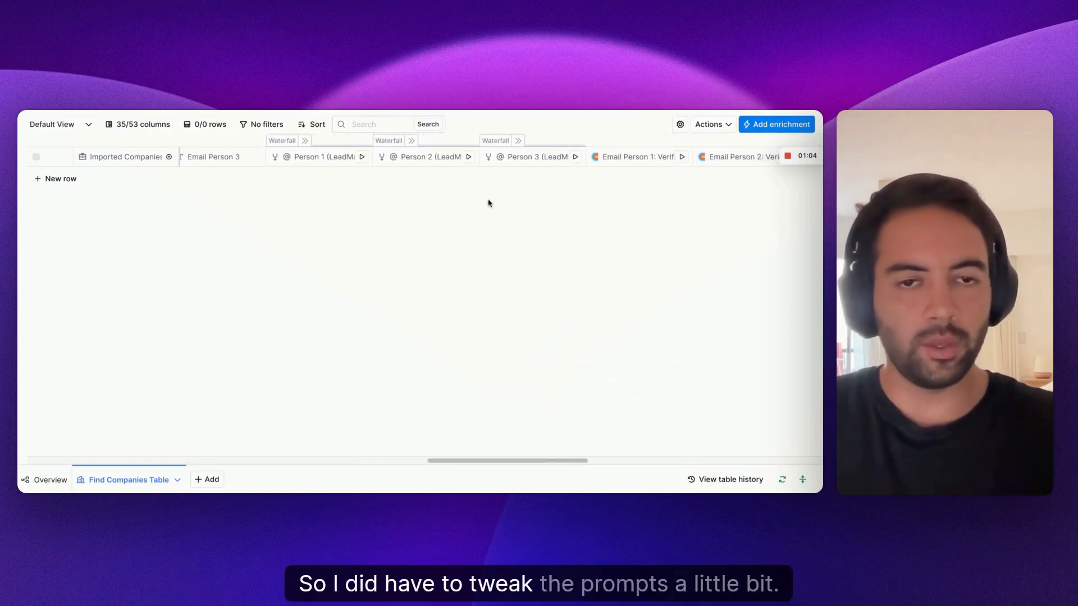
scroll(489, 203, right, 5)
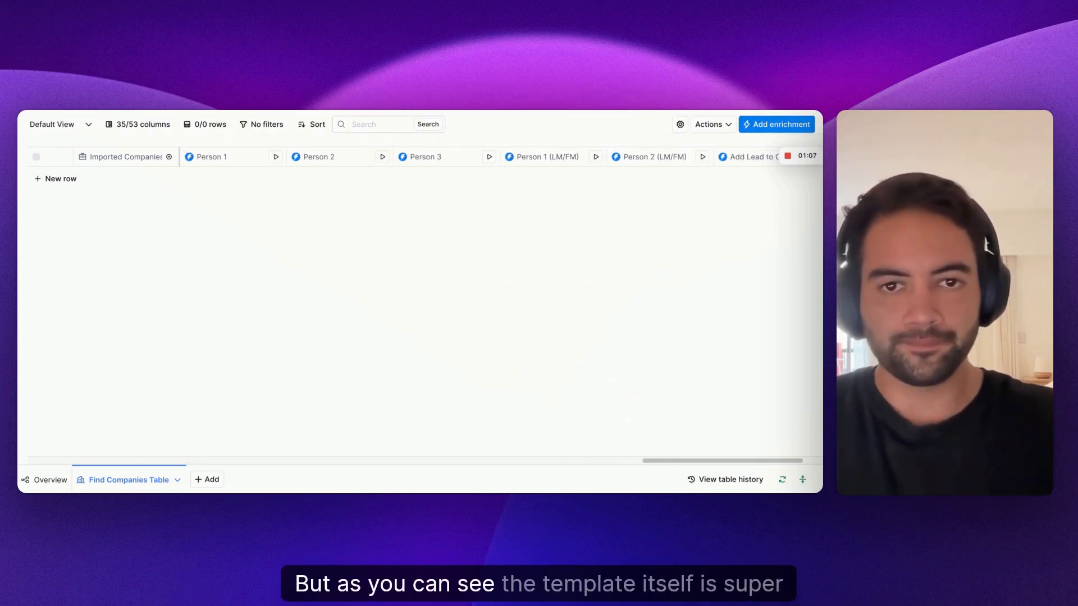
scroll(297, 157, left, 5)
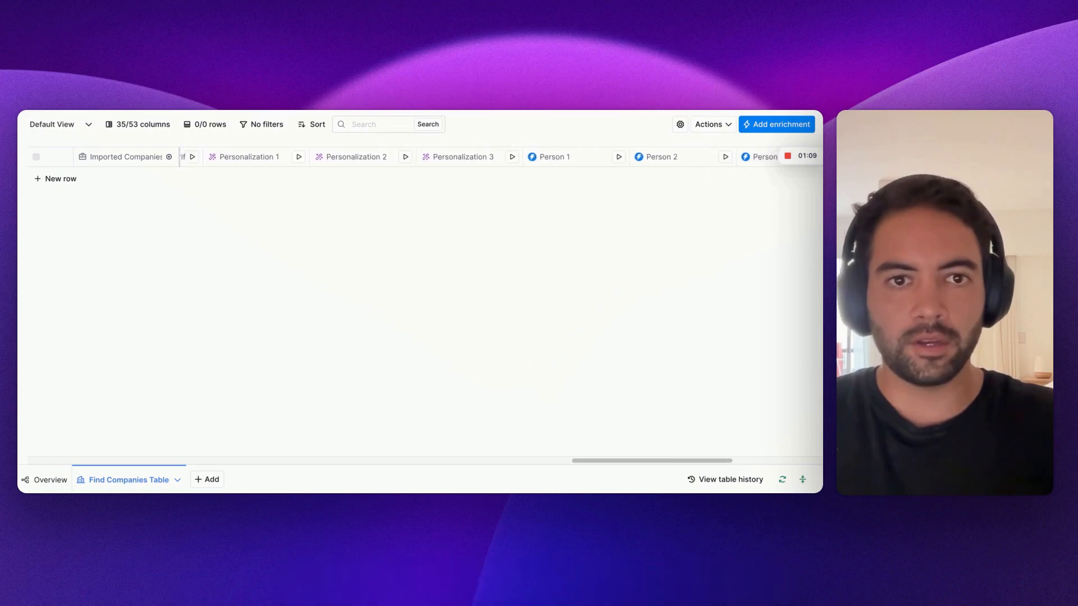
scroll(573, 216, left, 15)
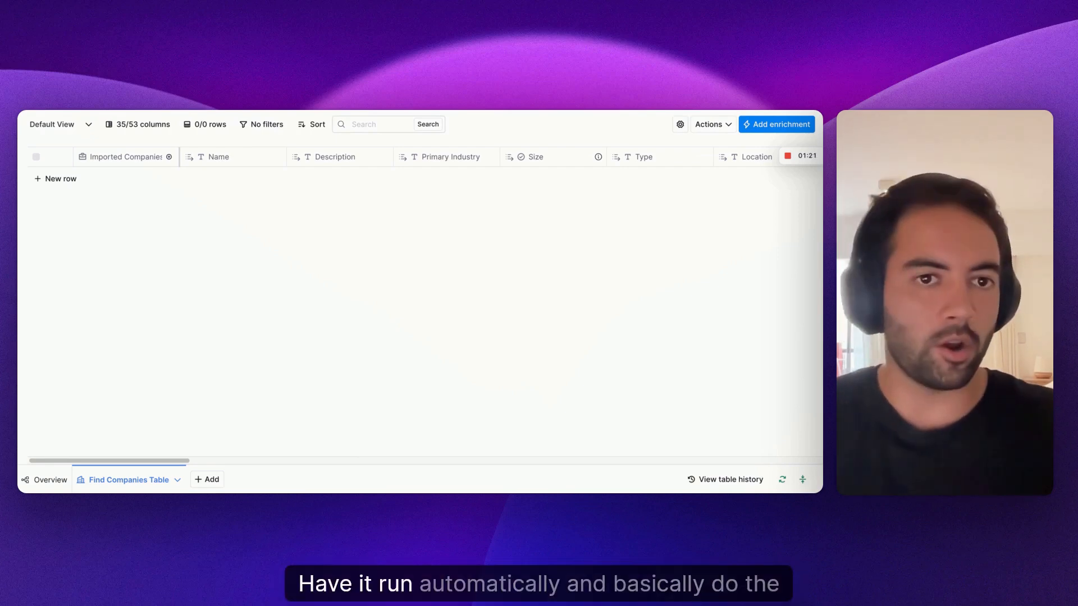
scroll(420, 281, right, 15)
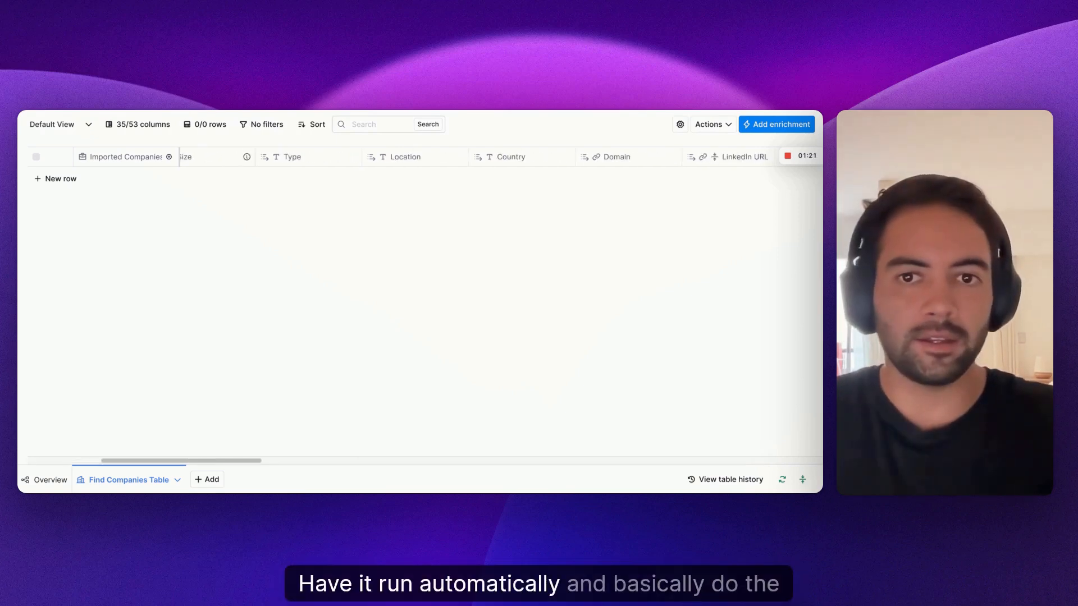
scroll(386, 200, left, 10)
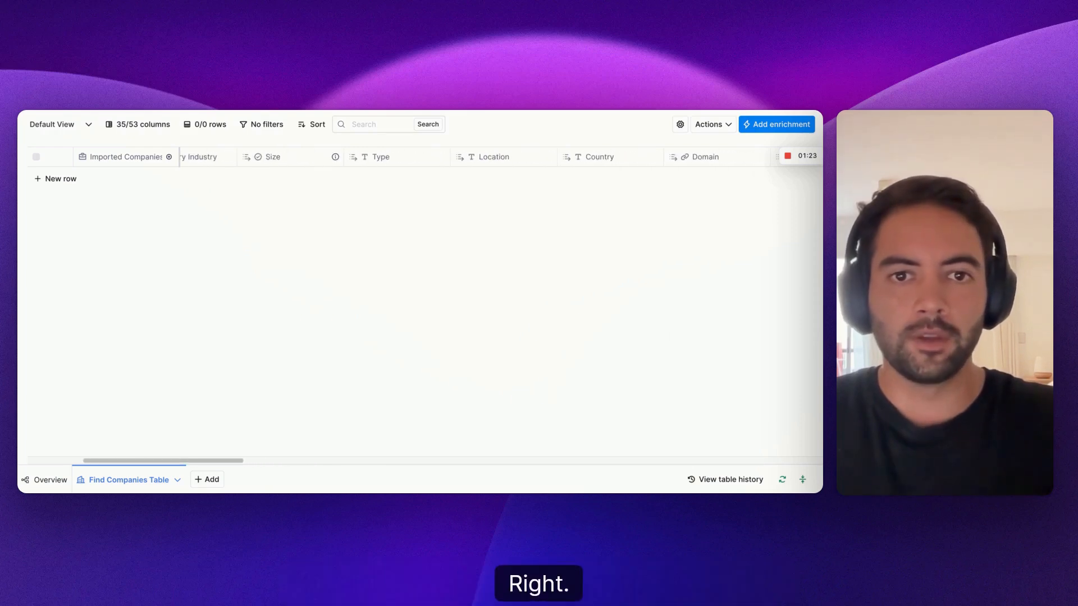
Inspect the auto-update option in the Merchandise Contacts column's run settings and close the column's configuration
scroll(381, 186, right, 7)
click(378, 167)
click(403, 196)
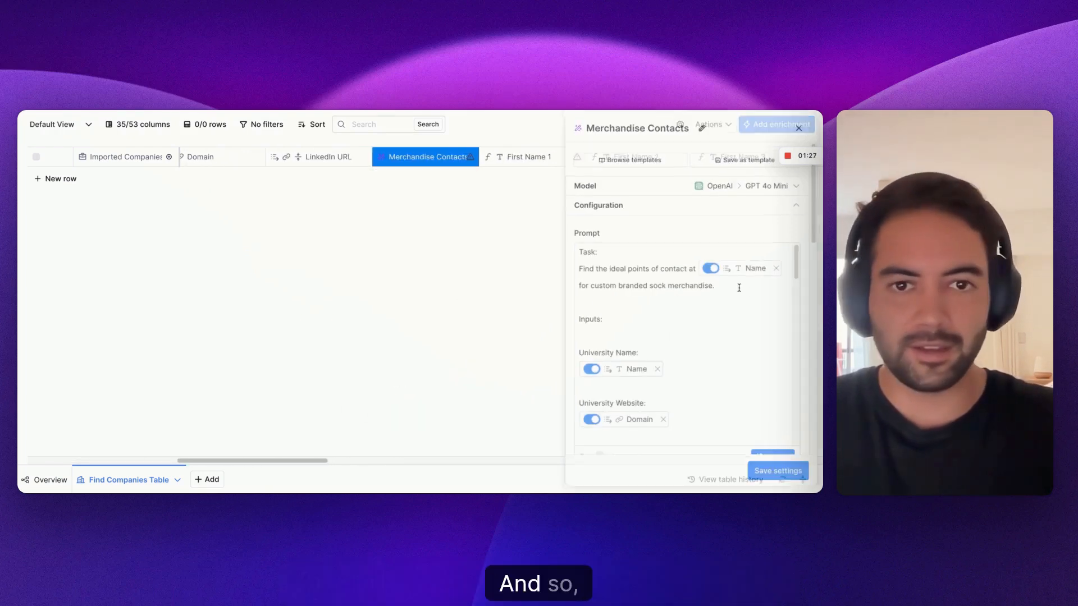
scroll(782, 264, down, 10)
scroll(782, 264, down, 5)
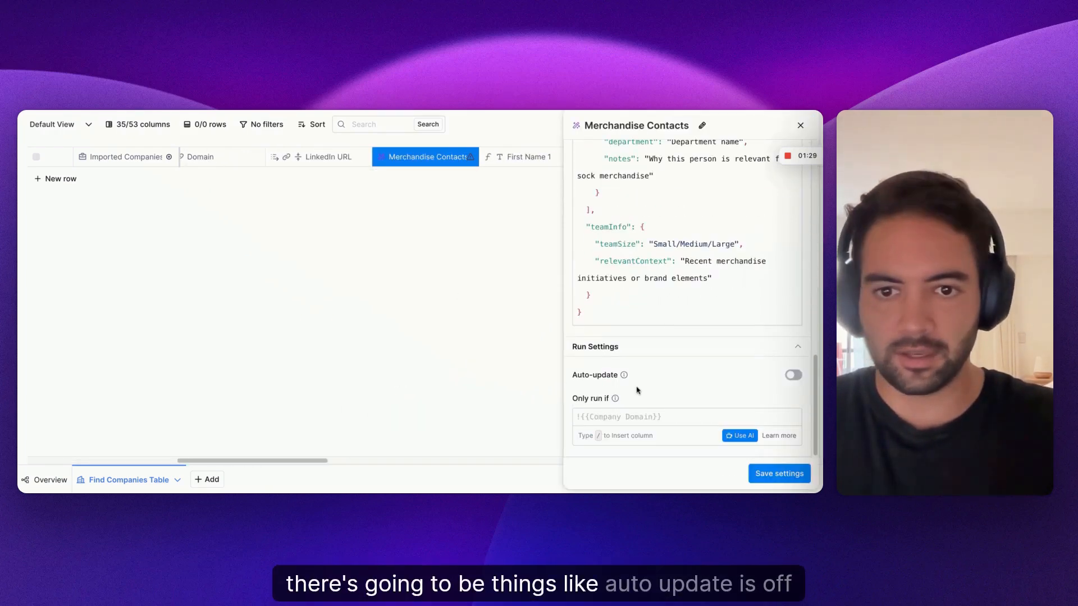
drag(575, 376, 637, 380)
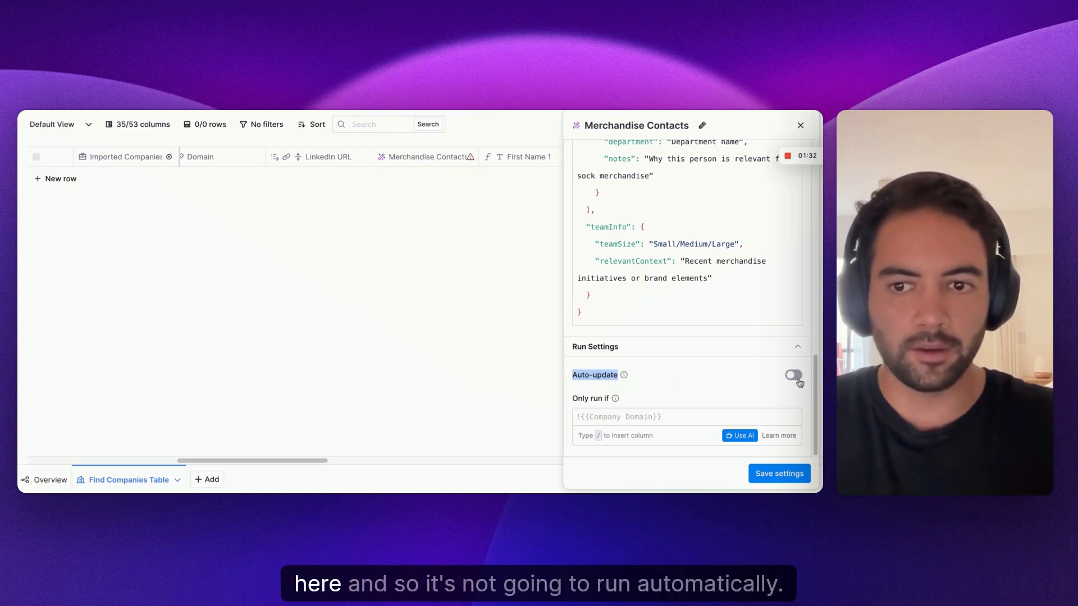
click(800, 125)
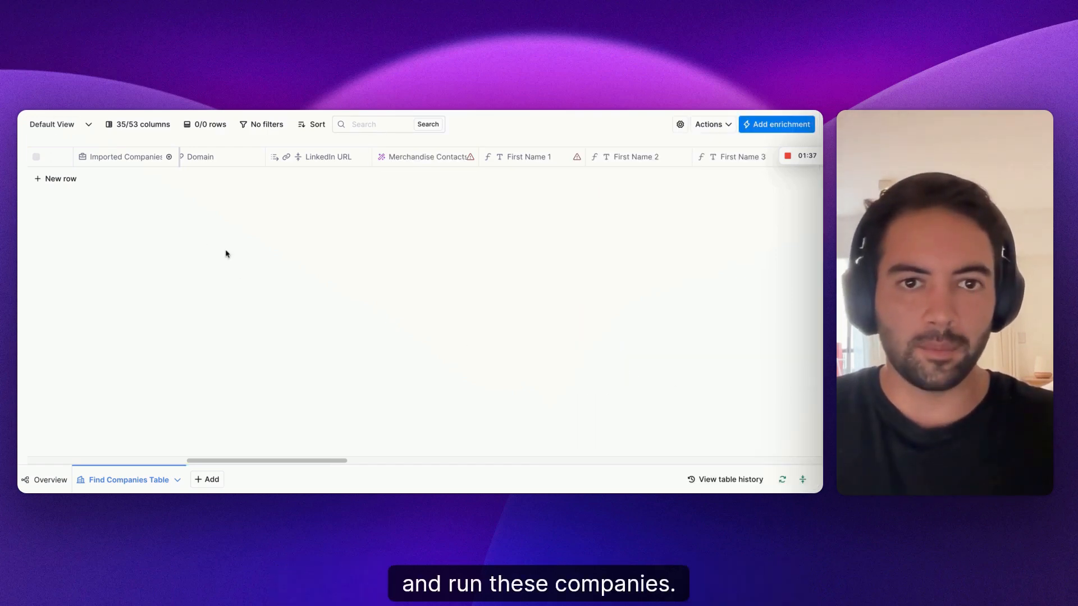
Open the NorthAm - Universities workbook and check which source feeds the Imported Companies column
click(47, 114)
click(286, 276)
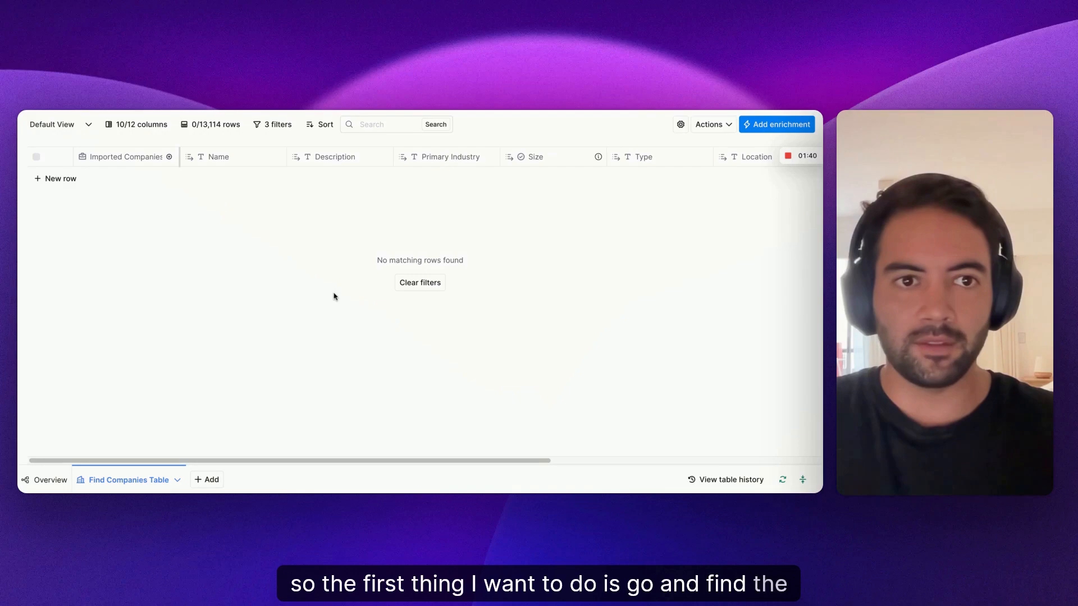
click(139, 161)
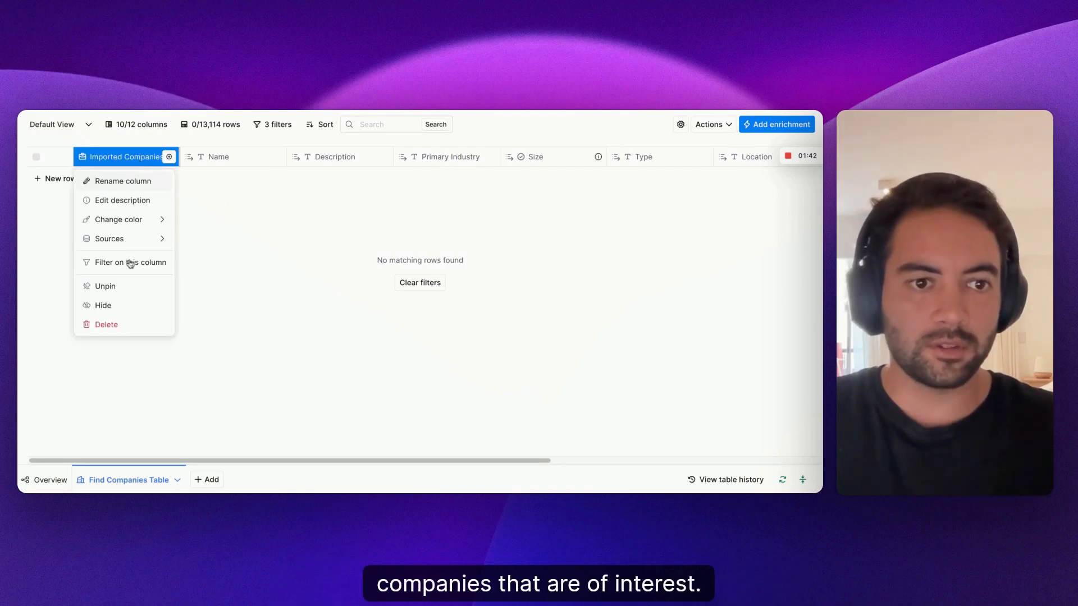
mouse_move(124, 238)
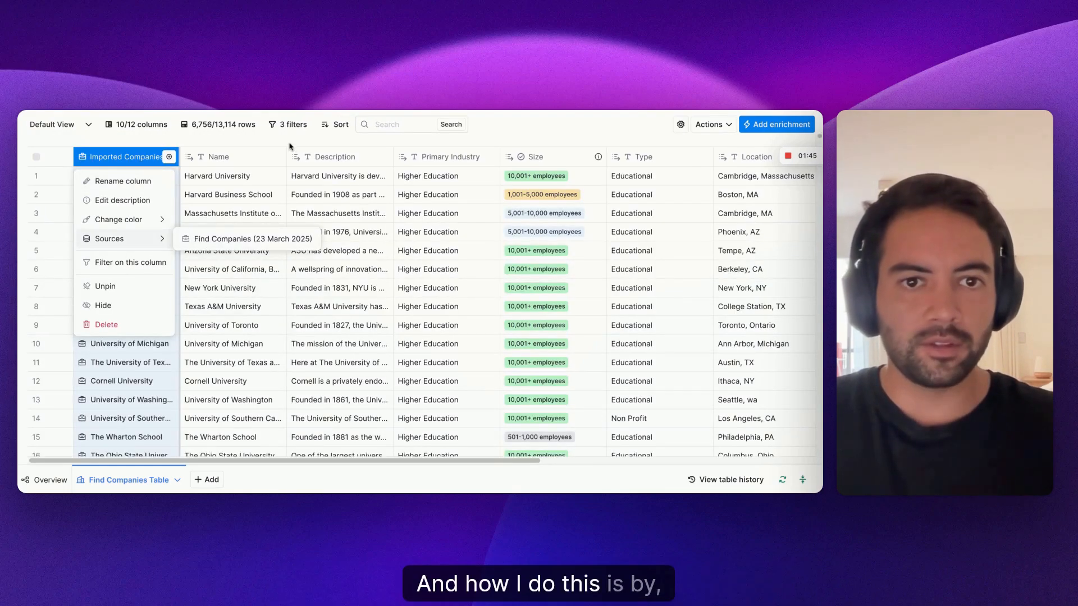
click(289, 147)
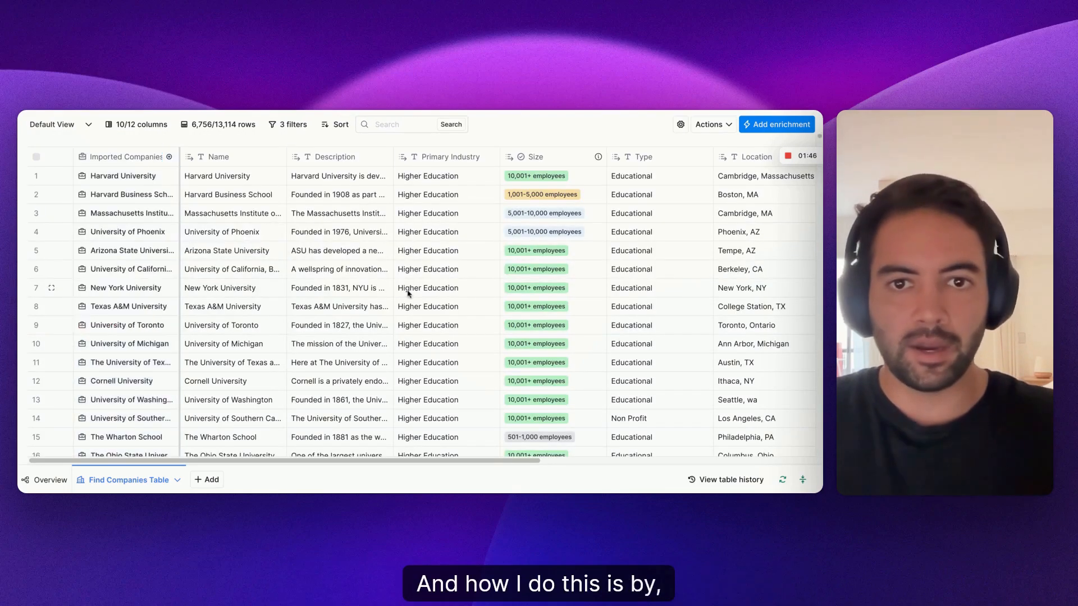
click(711, 125)
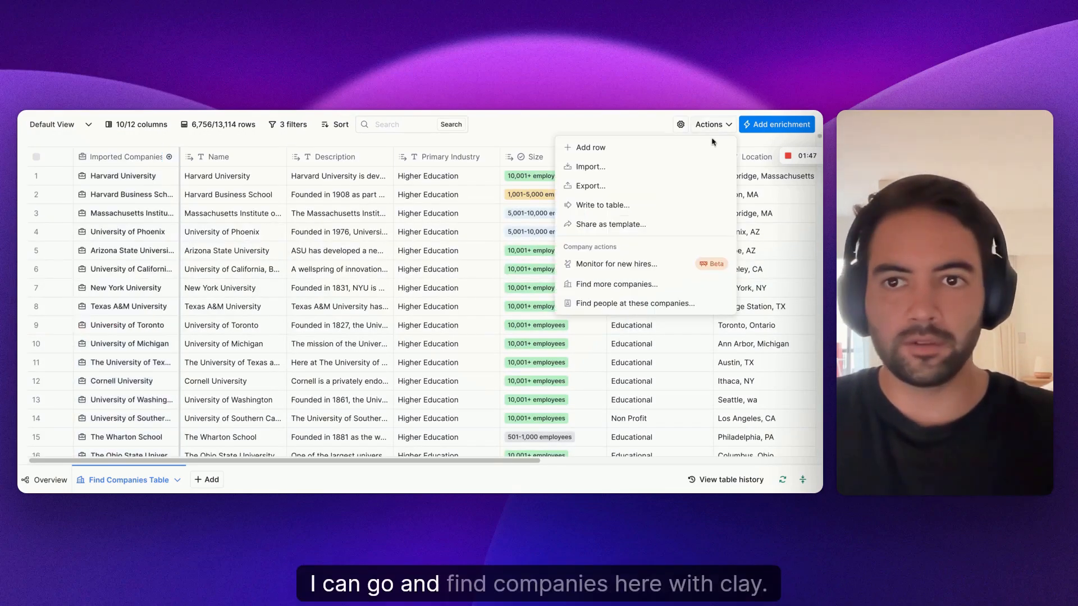
click(644, 286)
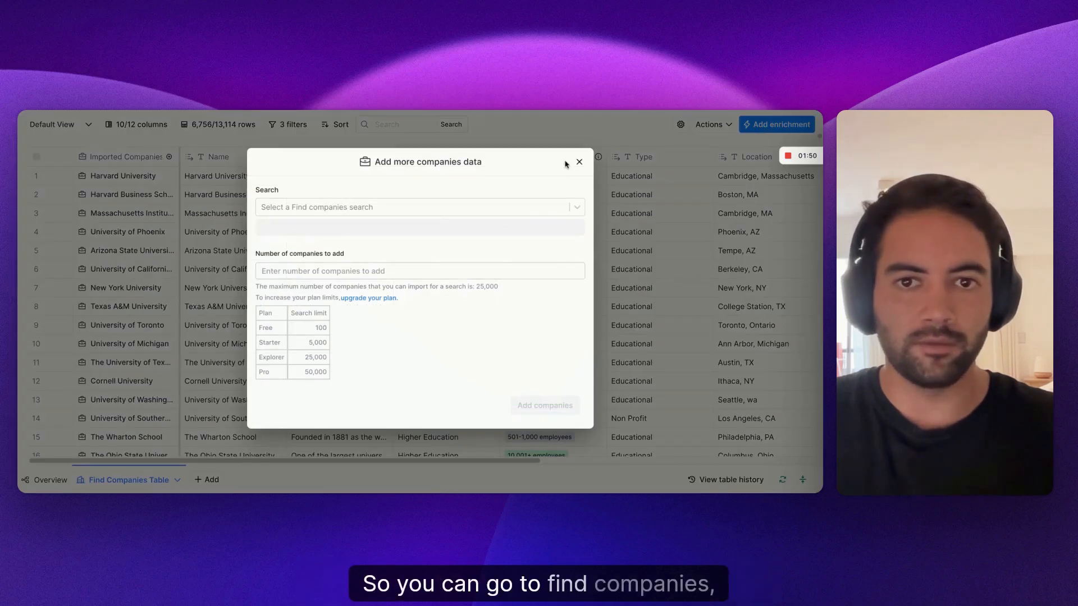
click(580, 162)
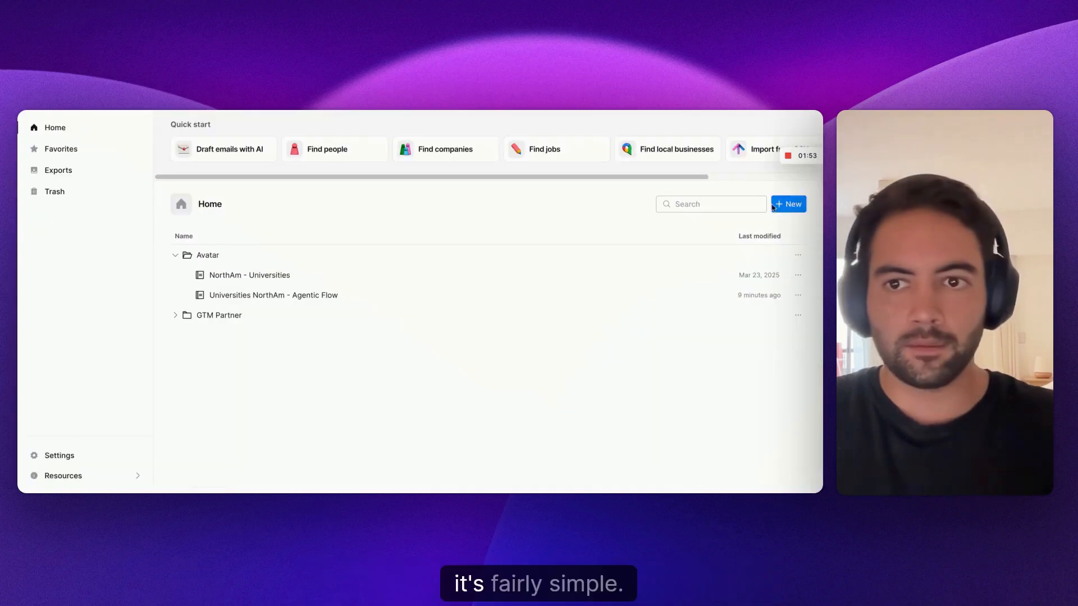
Start a Find Companies search in a new workbook, look at its industry filter options, and leave it without previewing companies
click(789, 204)
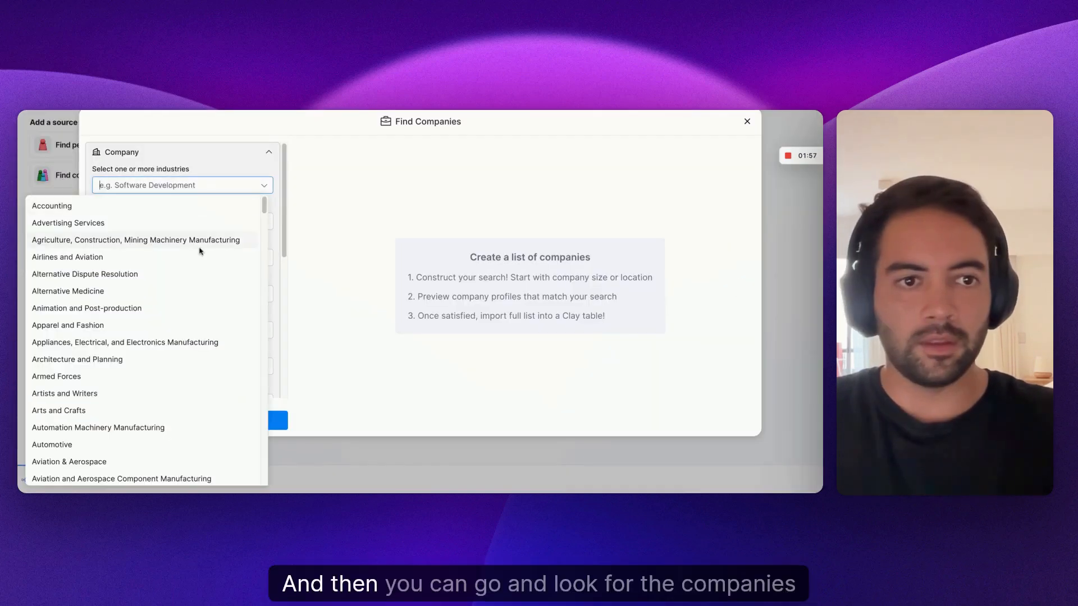
click(334, 194)
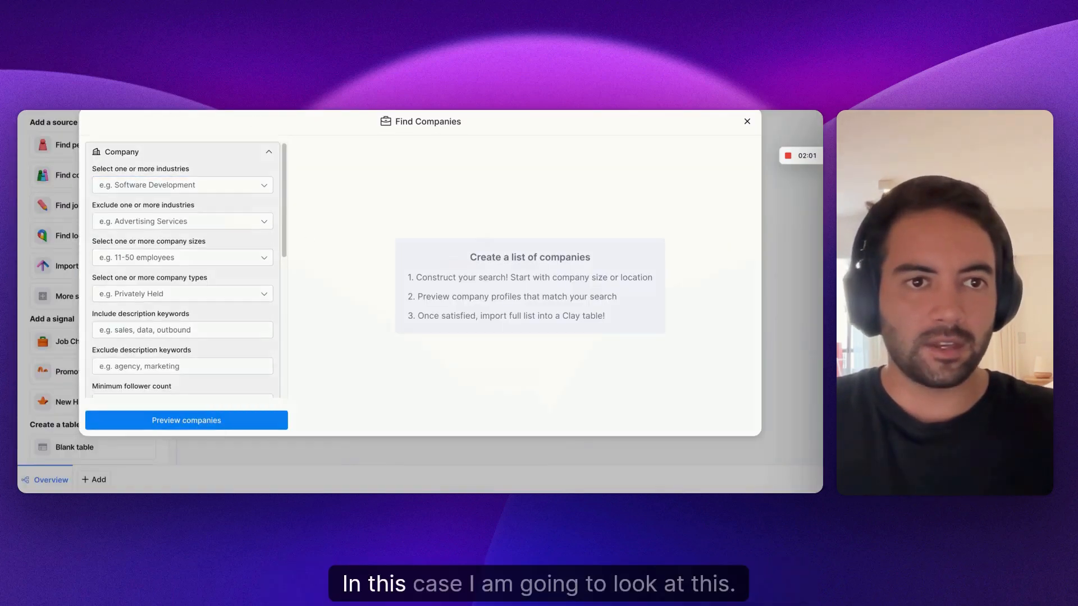
key(alt+Left)
key(alt+Left)
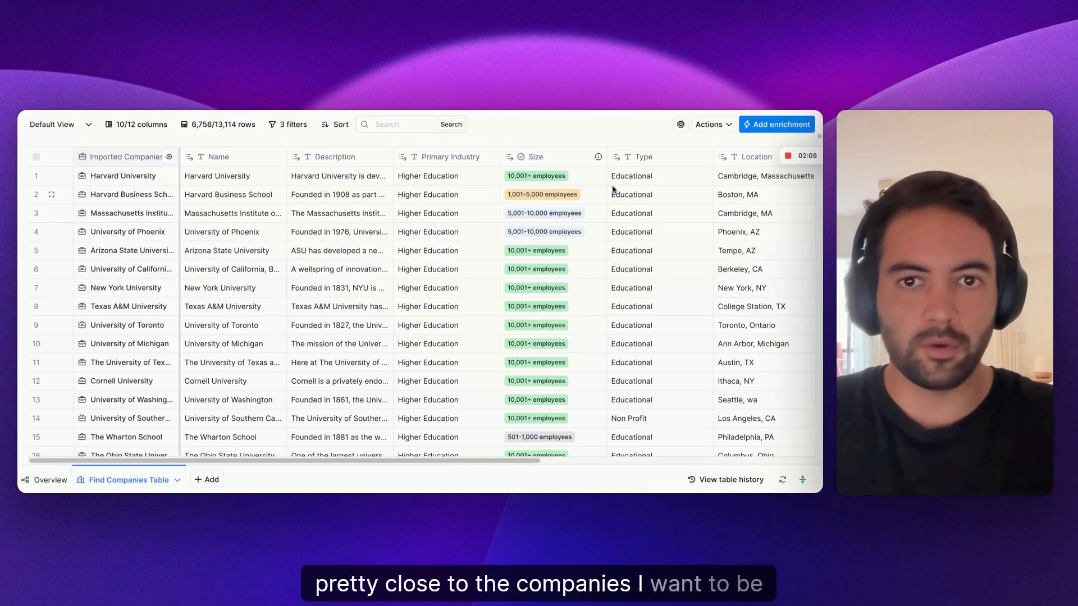
Open the Find Companies (23 March 2025) source of the Imported Companies column for editing and review its company and location filters
click(288, 124)
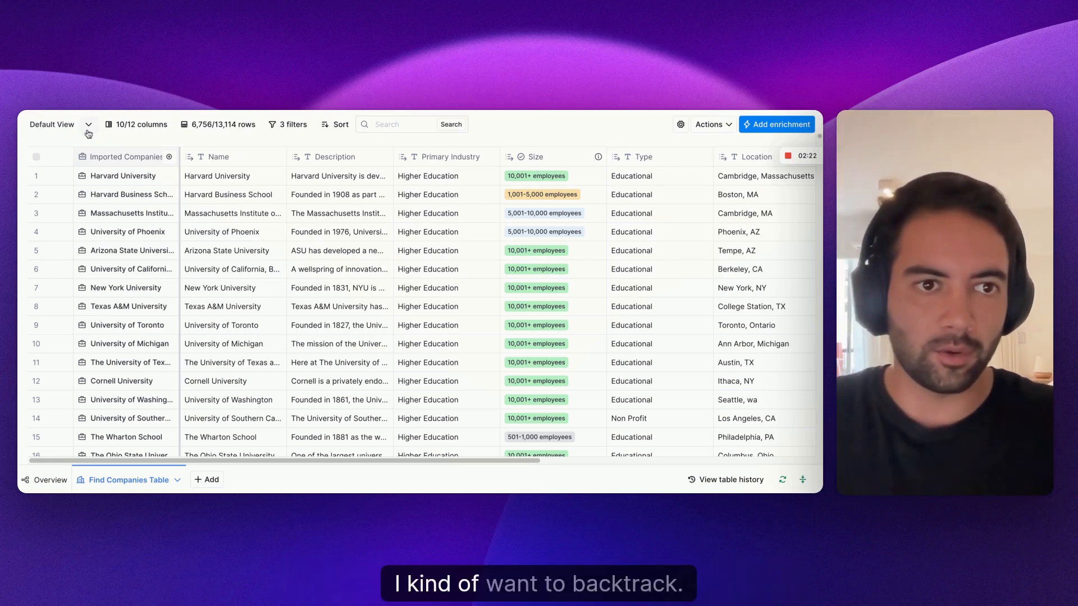
click(160, 111)
click(160, 111)
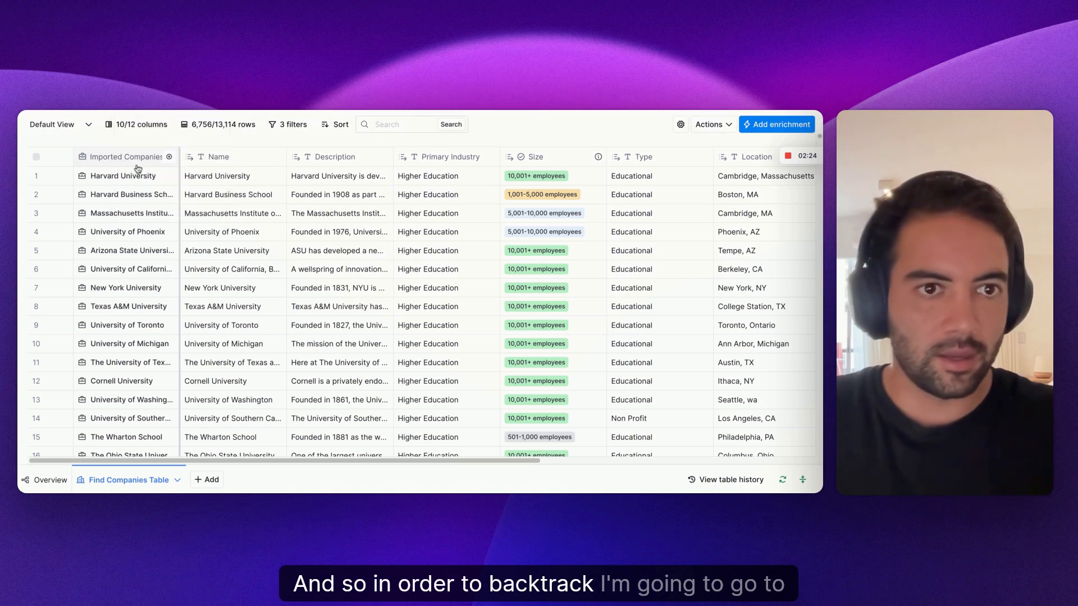
click(147, 158)
mouse_move(144, 245)
click(243, 240)
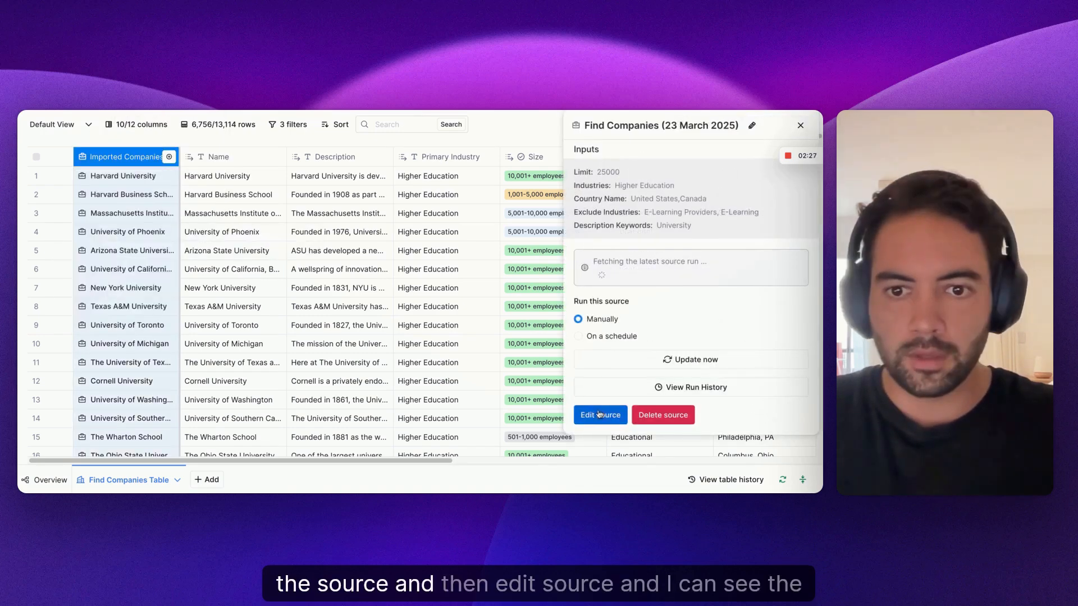
click(589, 412)
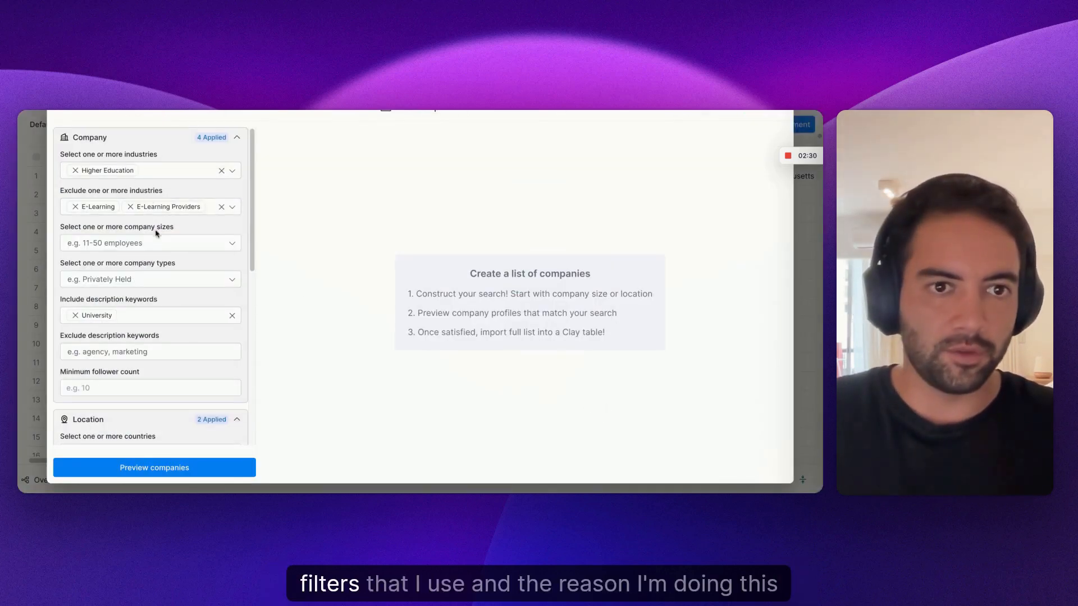
scroll(154, 244, down, 5)
scroll(159, 247, up, 5)
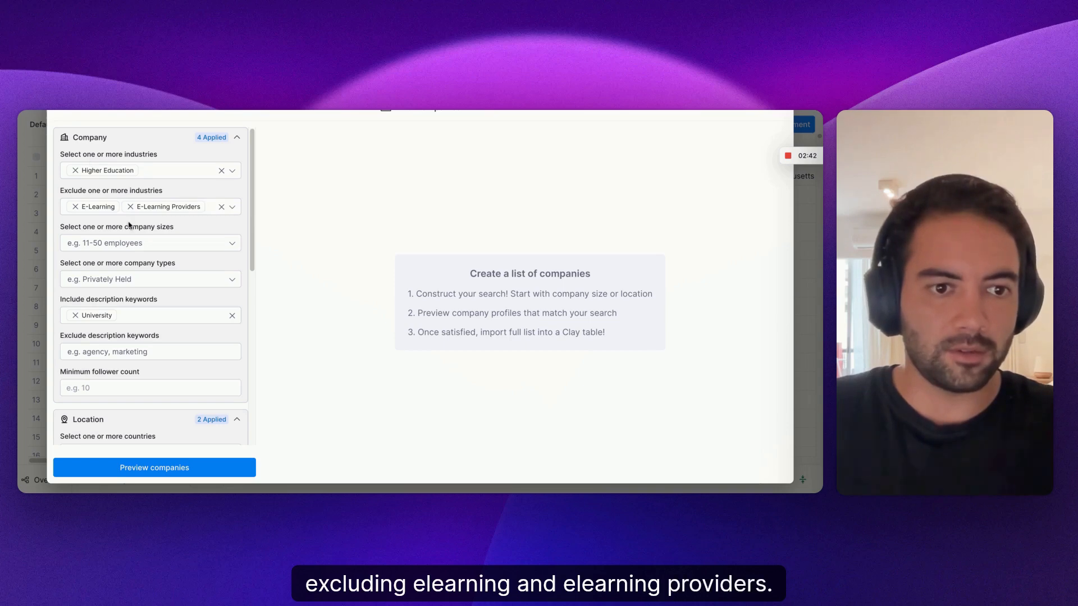
scroll(141, 259, down, 4)
scroll(148, 299, up, 4)
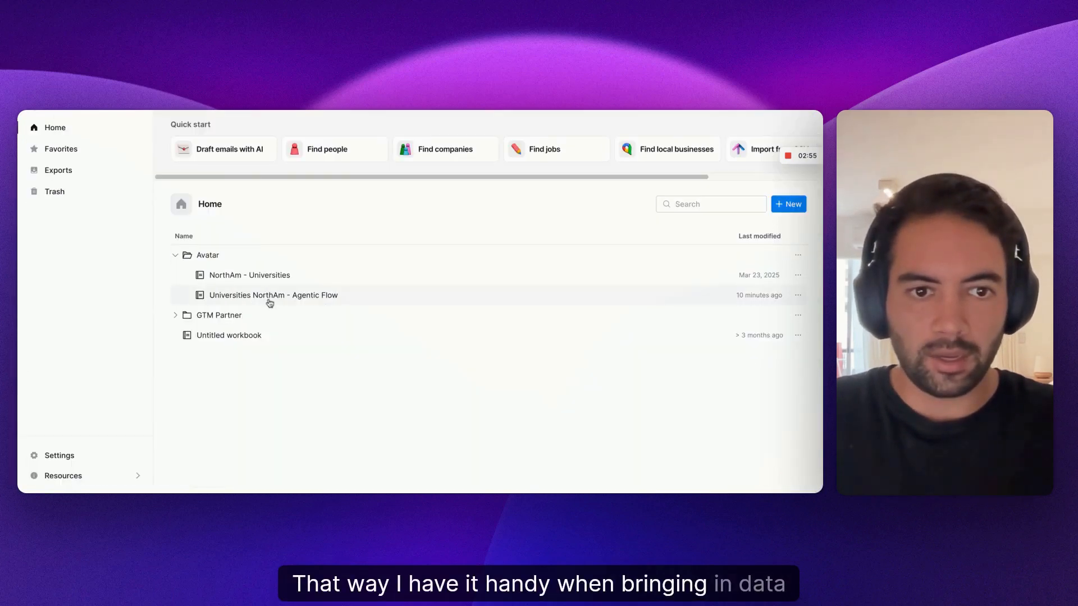
Open the Find Companies (10 March 2025) source for editing in the Universities NorthAm - Agentic Flow workbook
click(270, 298)
click(147, 161)
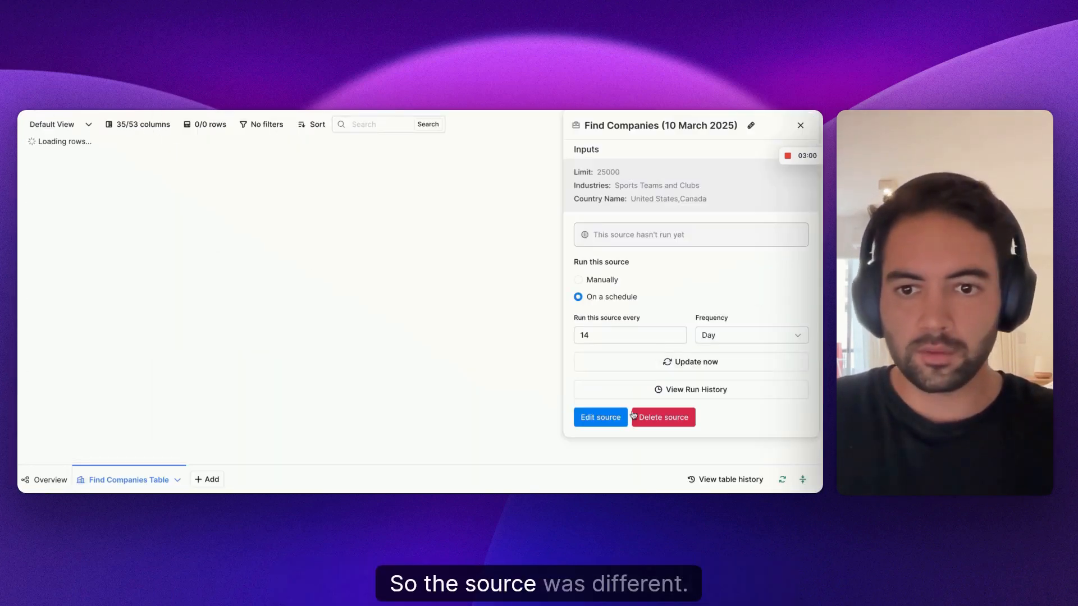
click(622, 416)
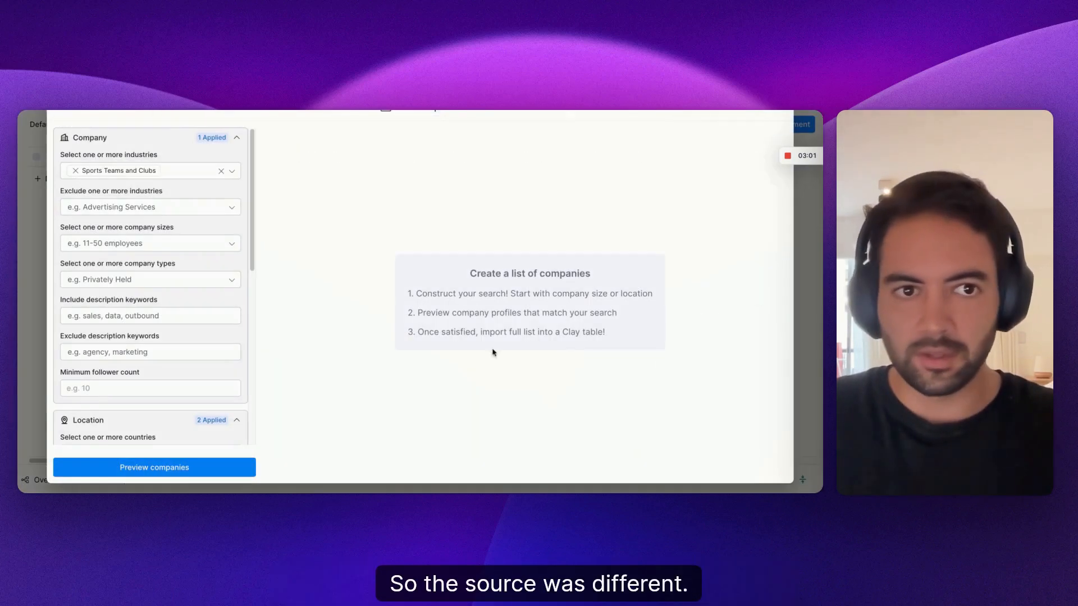
Replace the Sports Teams and Clubs industry filter with Higher Education in the company search, keeping Canada and United States as countries
click(220, 172)
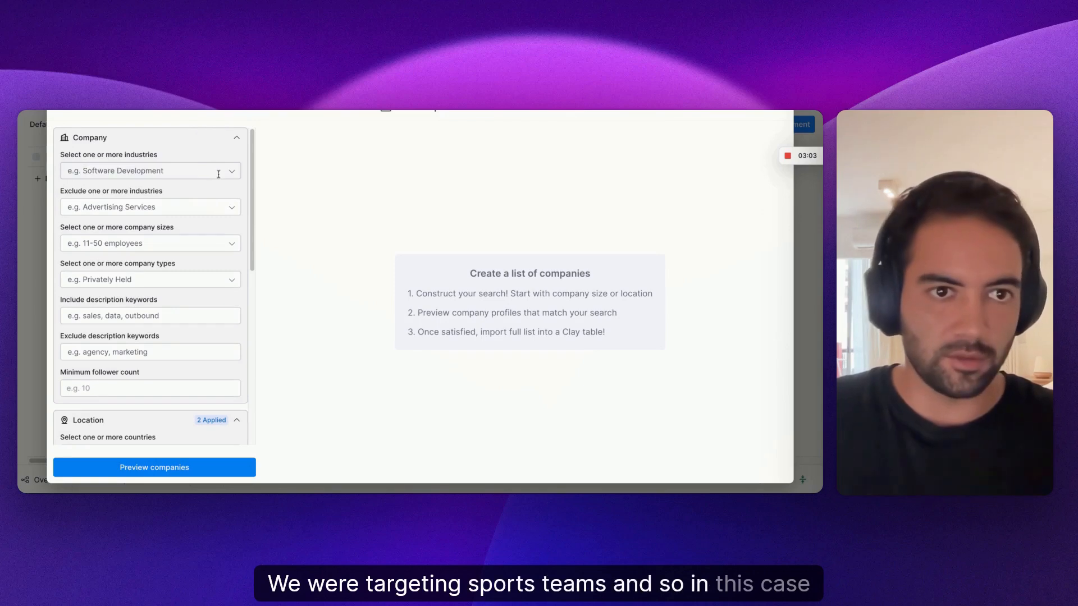
scroll(141, 236, down, 5)
scroll(129, 214, up, 5)
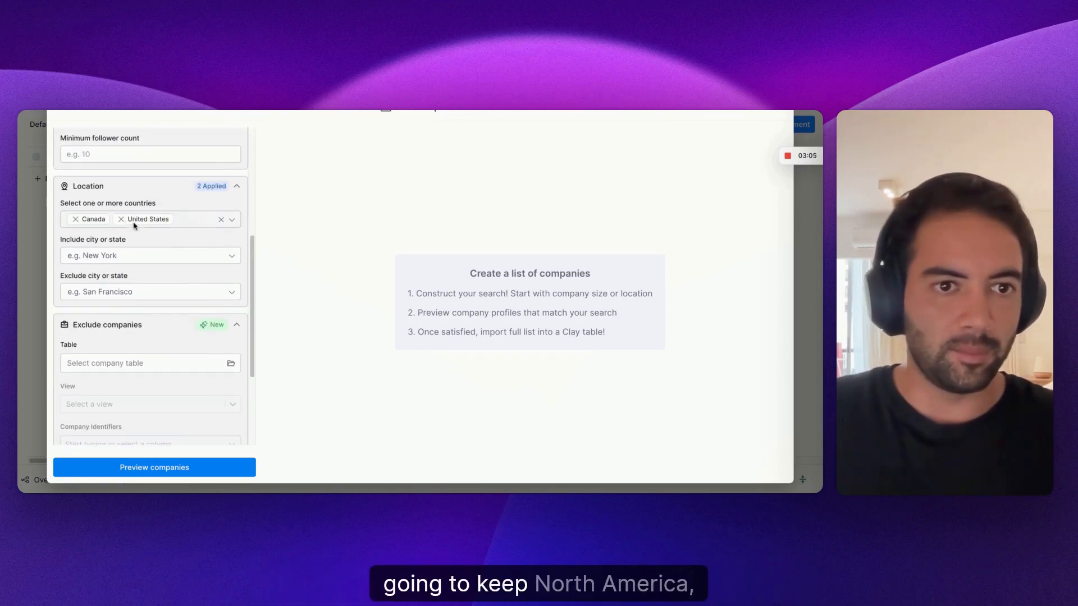
click(131, 172)
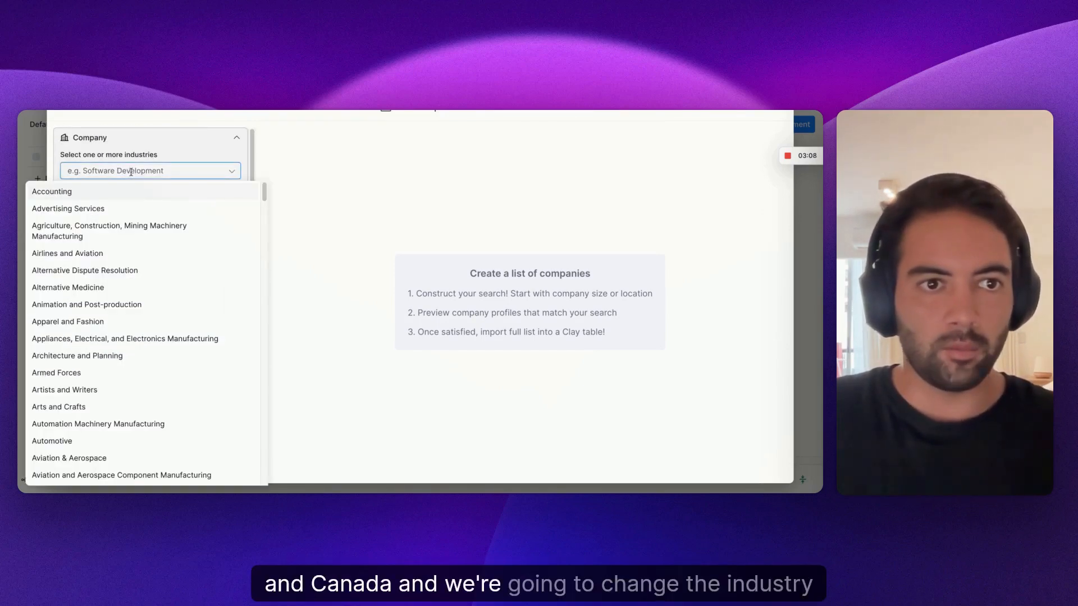
text(higher)
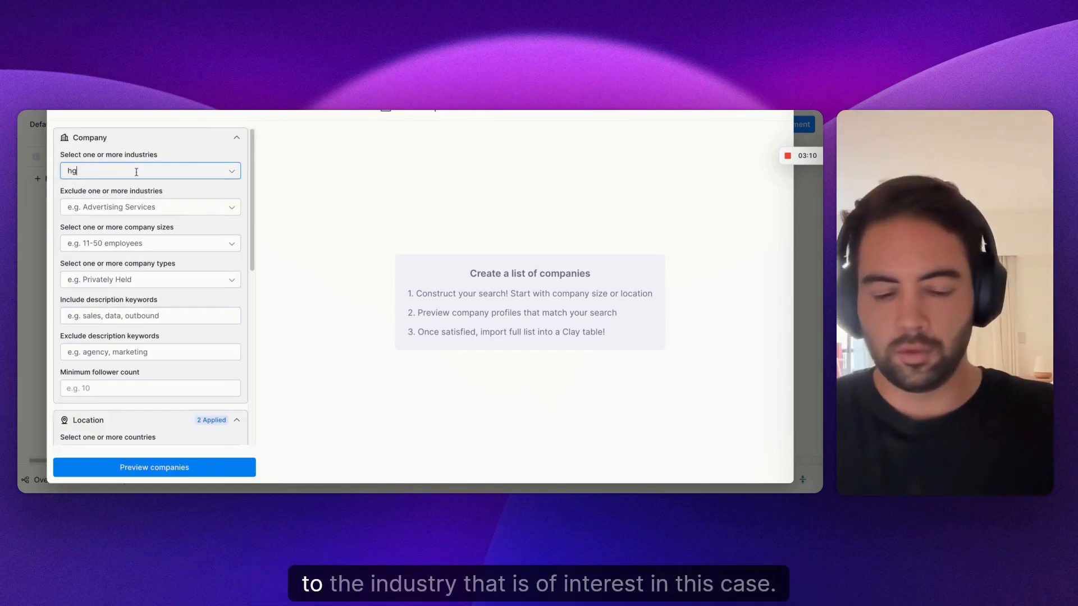
click(161, 187)
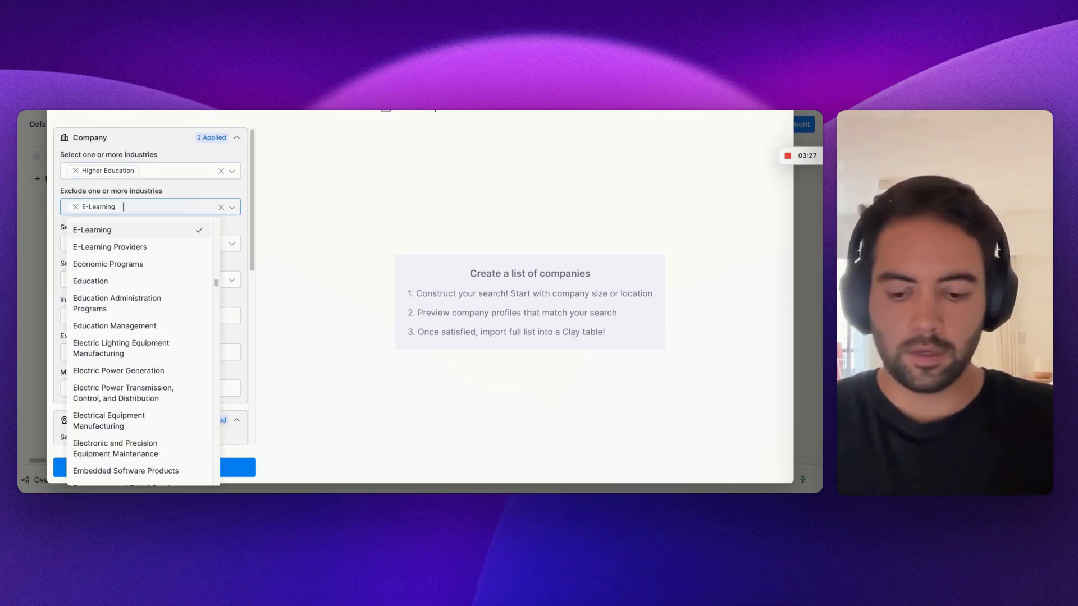
Exclude the E-Learning and E-Learning Providers industries and select every company size from 51-200 up to 10,001+ employees
text(-)
click(84, 246)
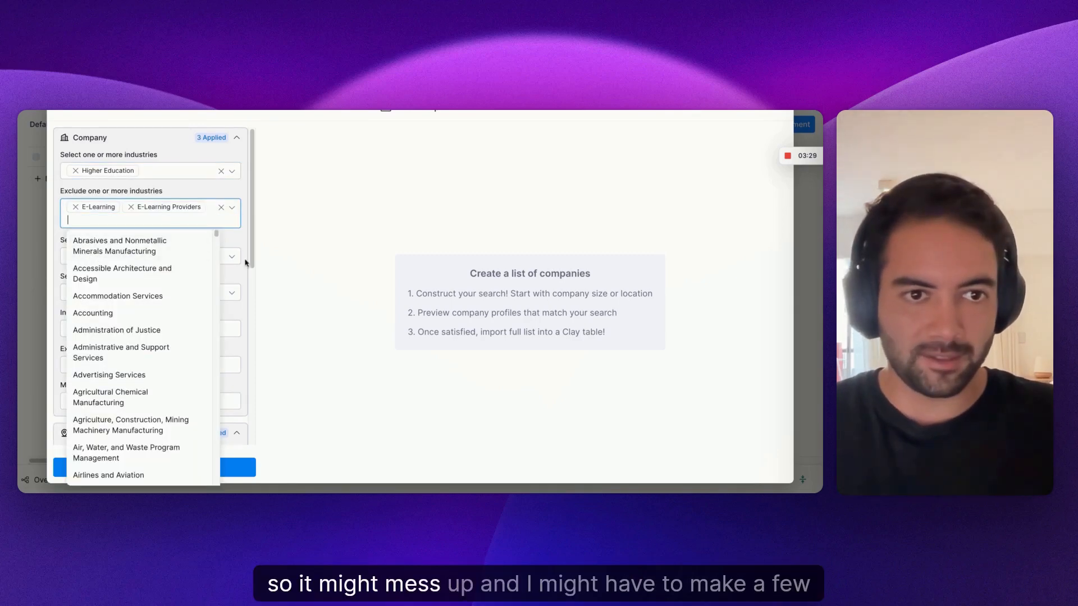
click(373, 265)
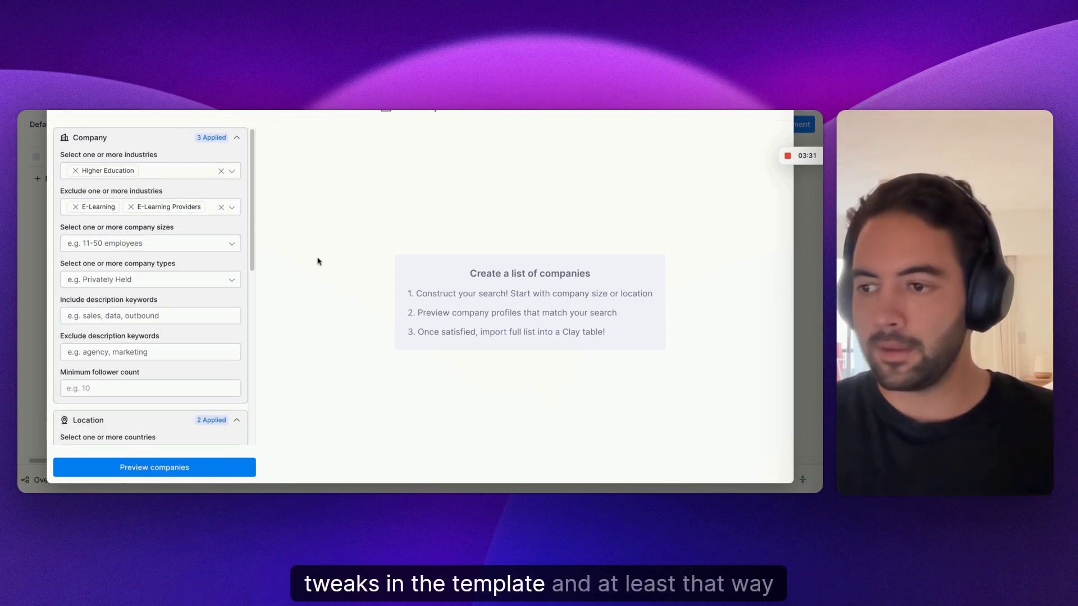
click(157, 244)
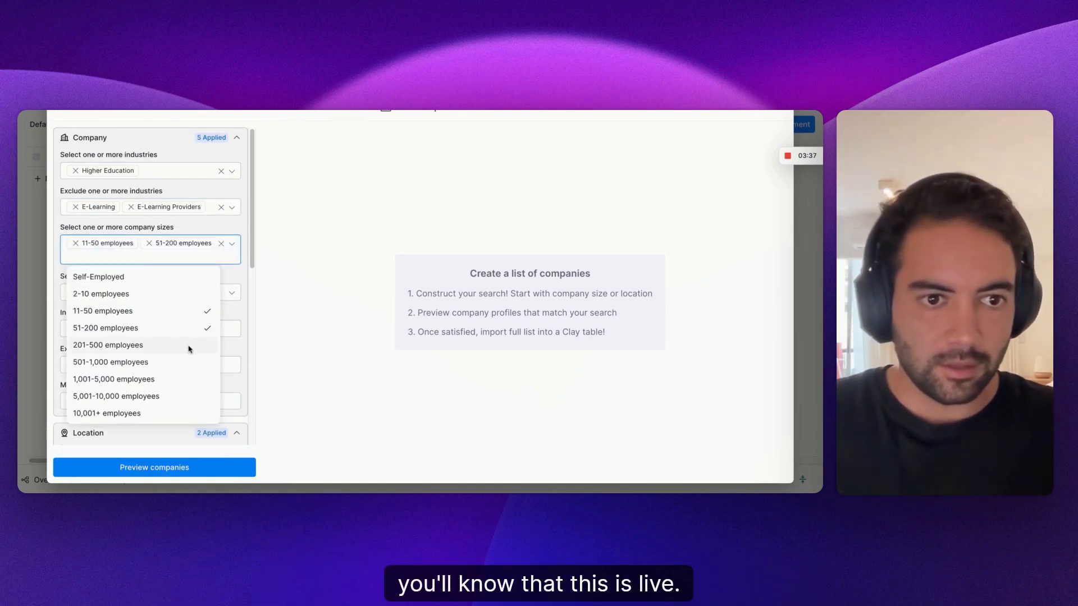
click(185, 365)
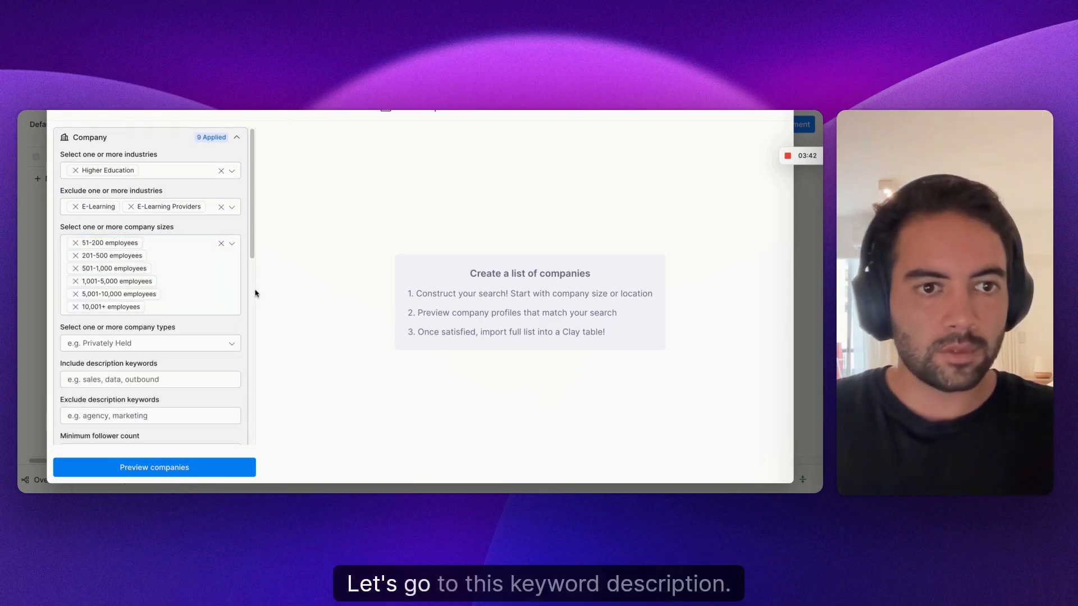
Add University as an included description keyword, preview the matching companies and update the table with them
scroll(190, 302, down, 2)
click(181, 257)
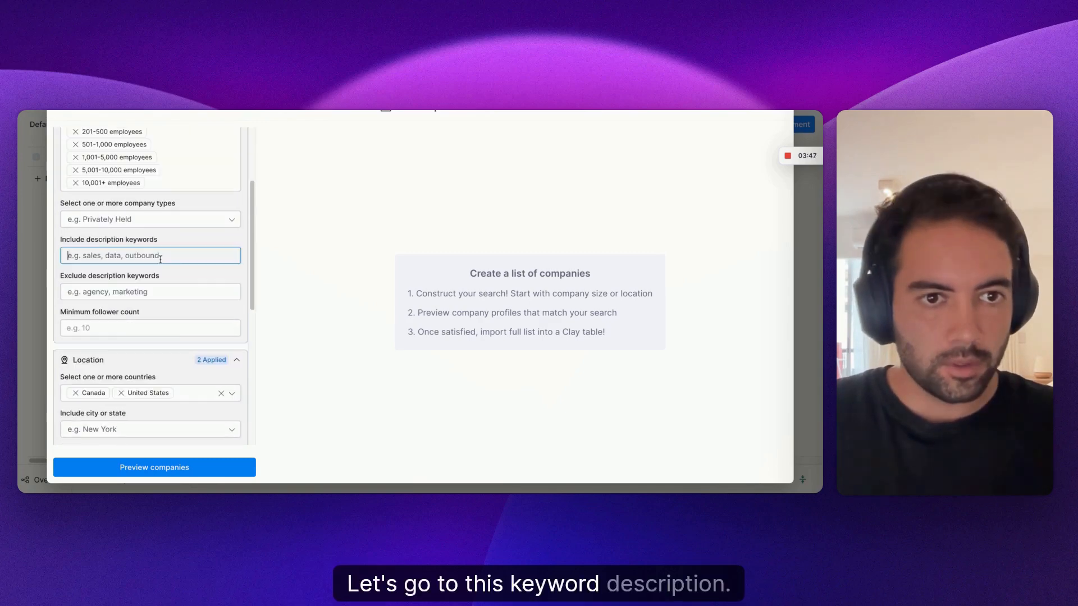
text(University)
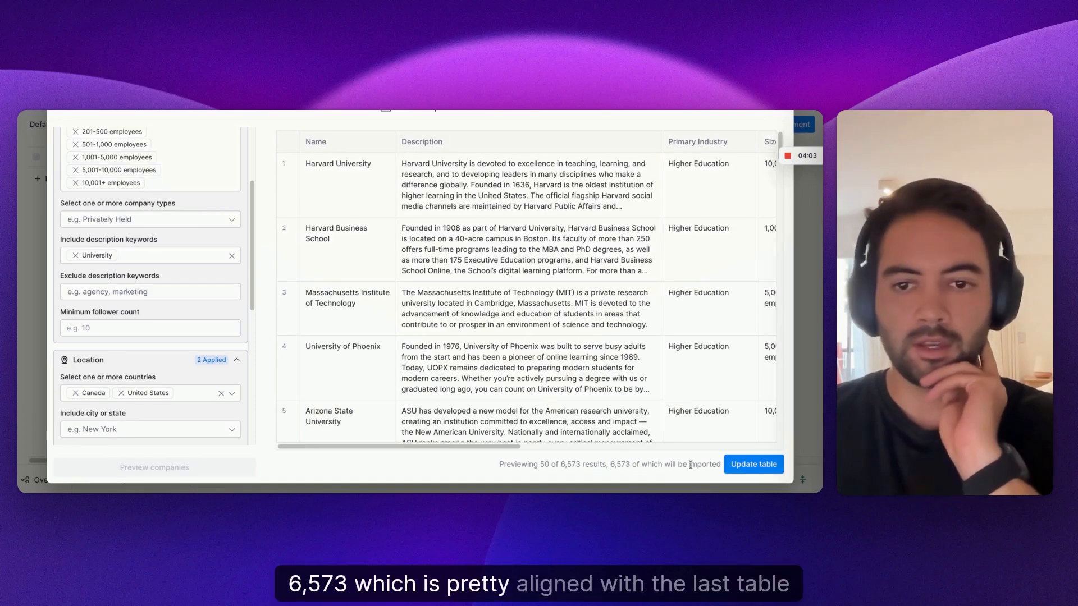
click(754, 465)
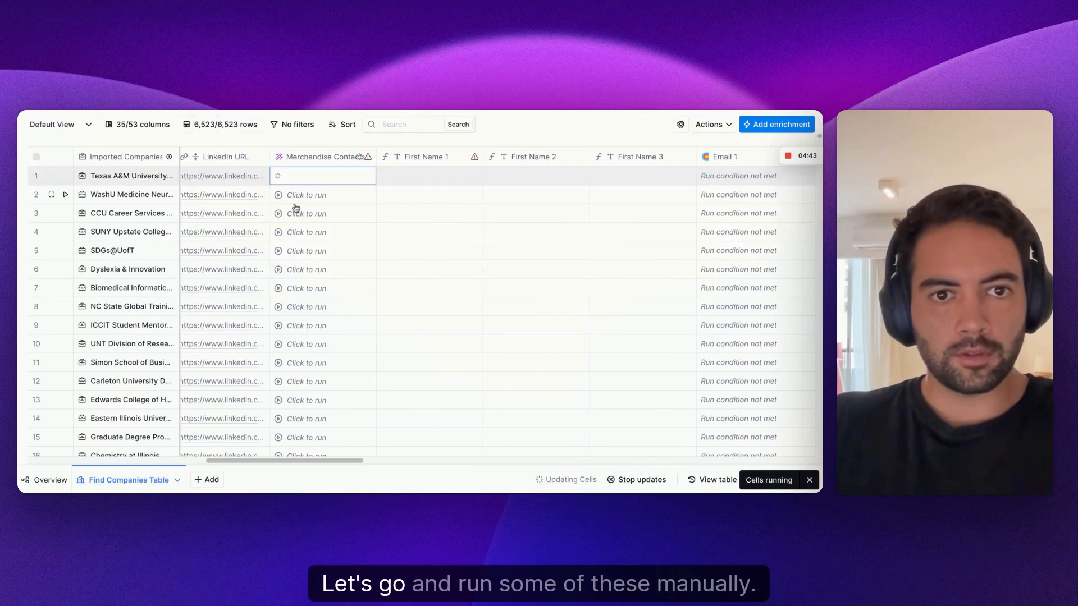
Run Merchandise Contacts for the CCU Career Services row and look at the task and inputs in that column's prompt
click(306, 214)
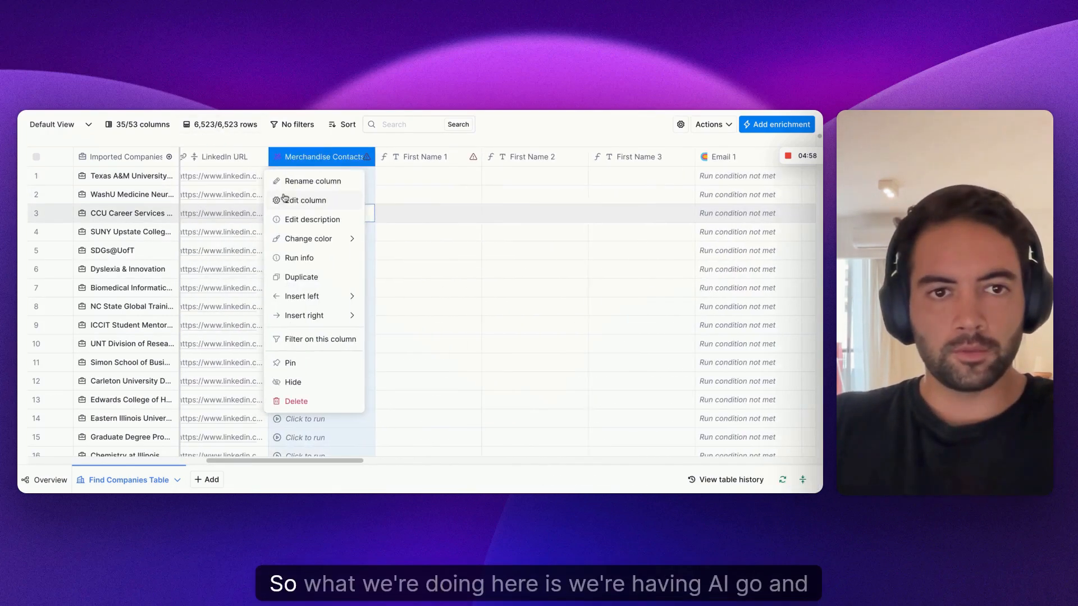
click(424, 201)
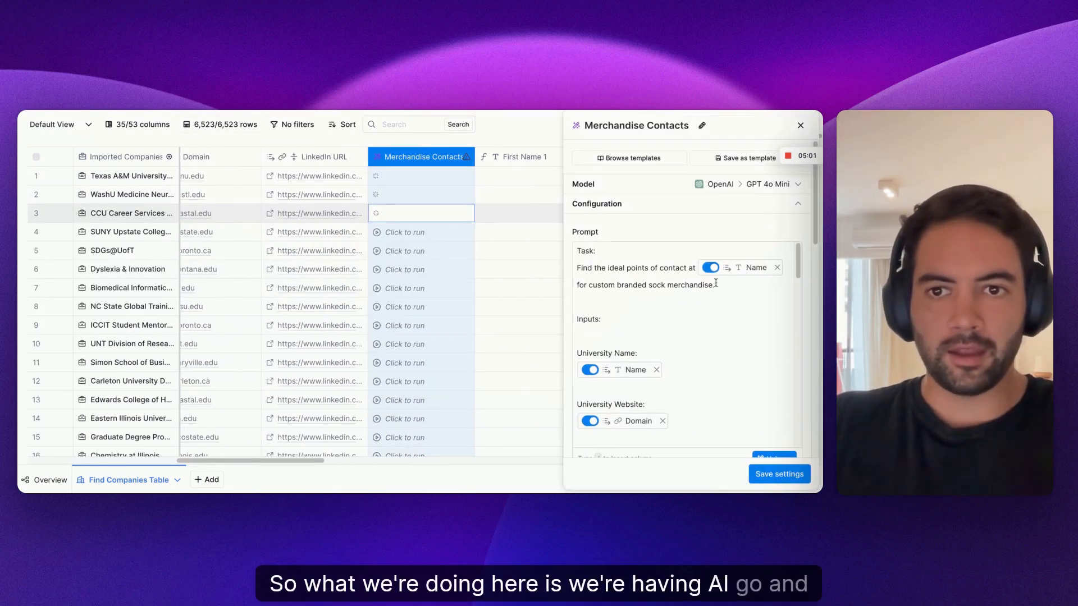
click(709, 302)
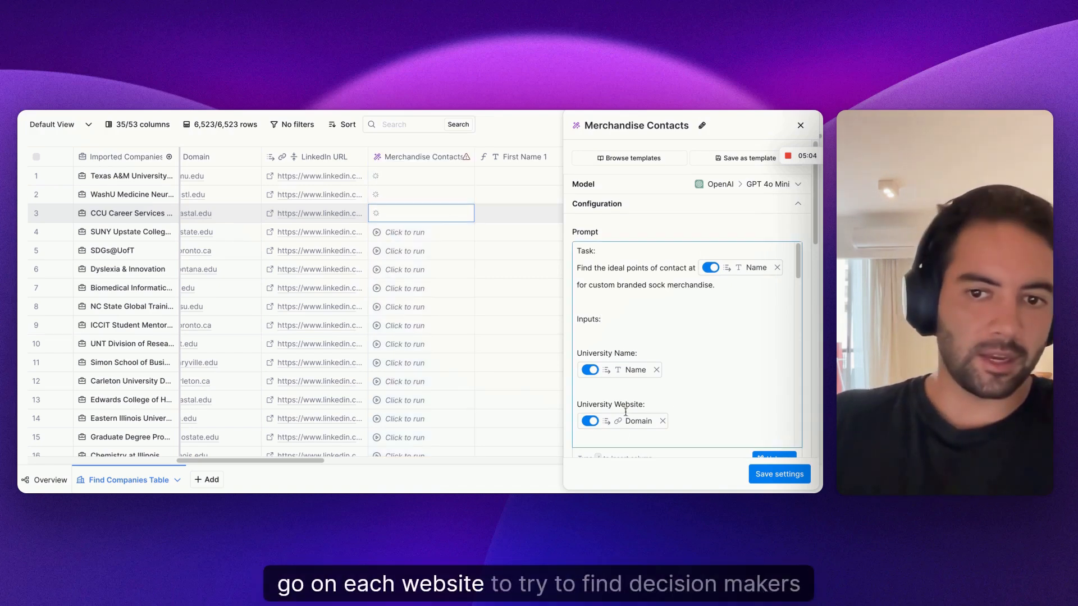
scroll(687, 368, down, 1)
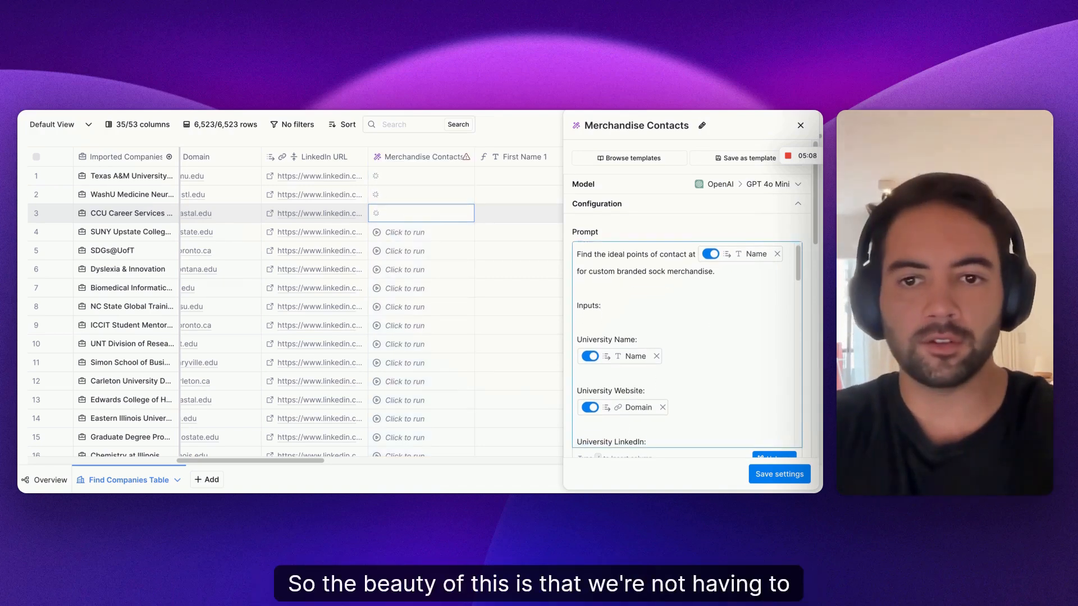
click(801, 125)
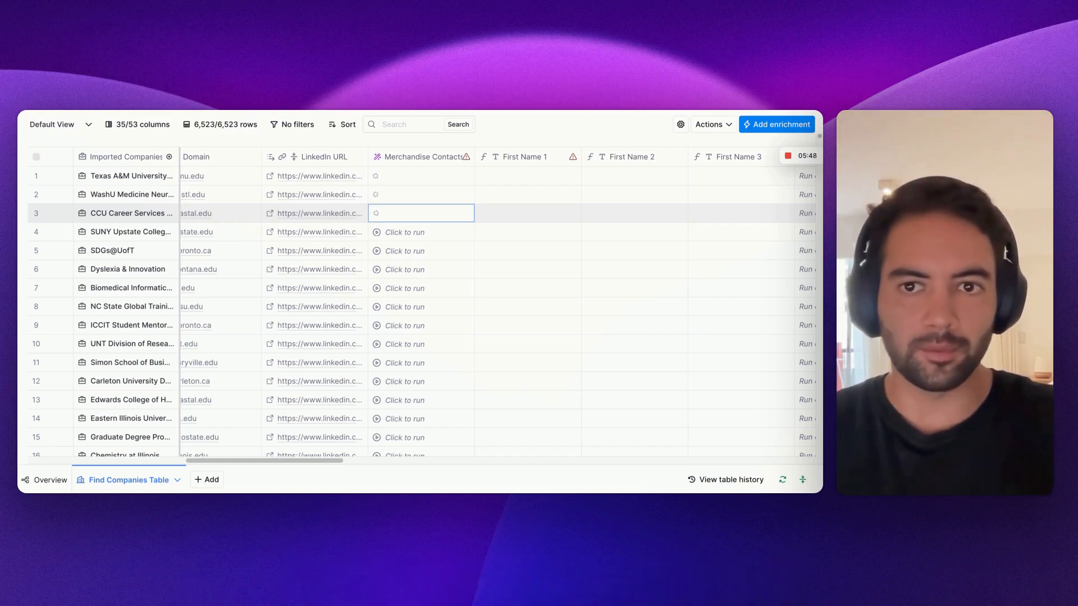
Open the Merchandise Contacts column settings and examine its use case, AI model and JSON output definition
click(437, 156)
click(444, 209)
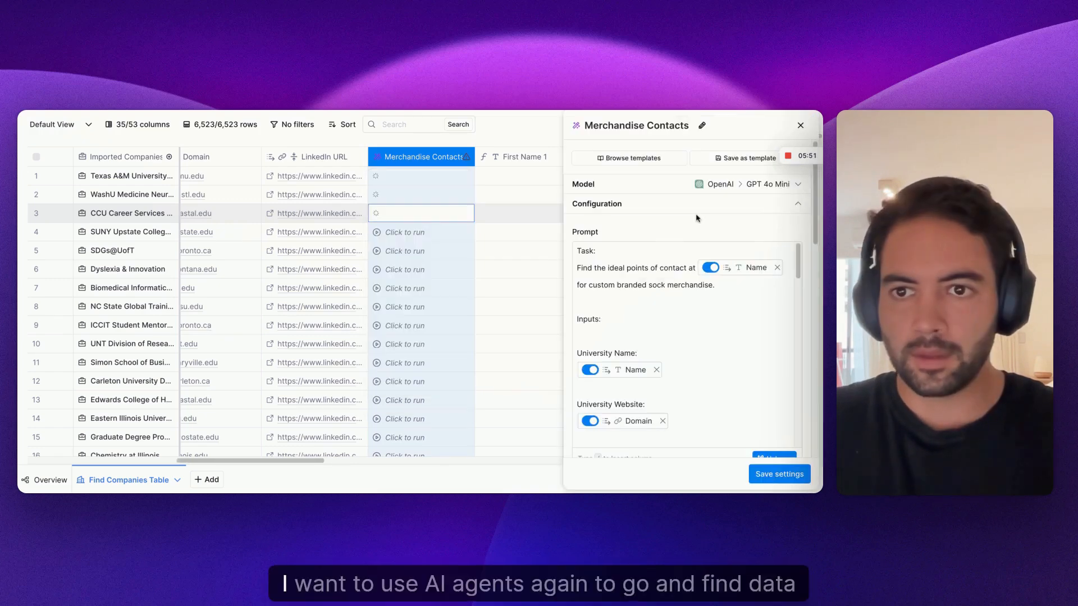
click(743, 214)
click(762, 181)
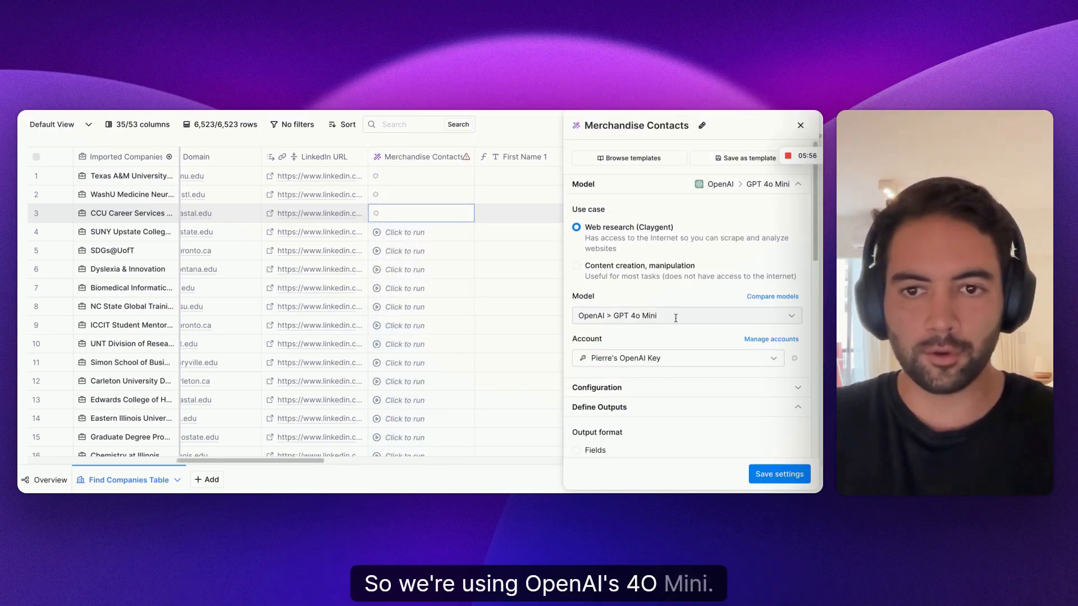
scroll(696, 331, down, 8)
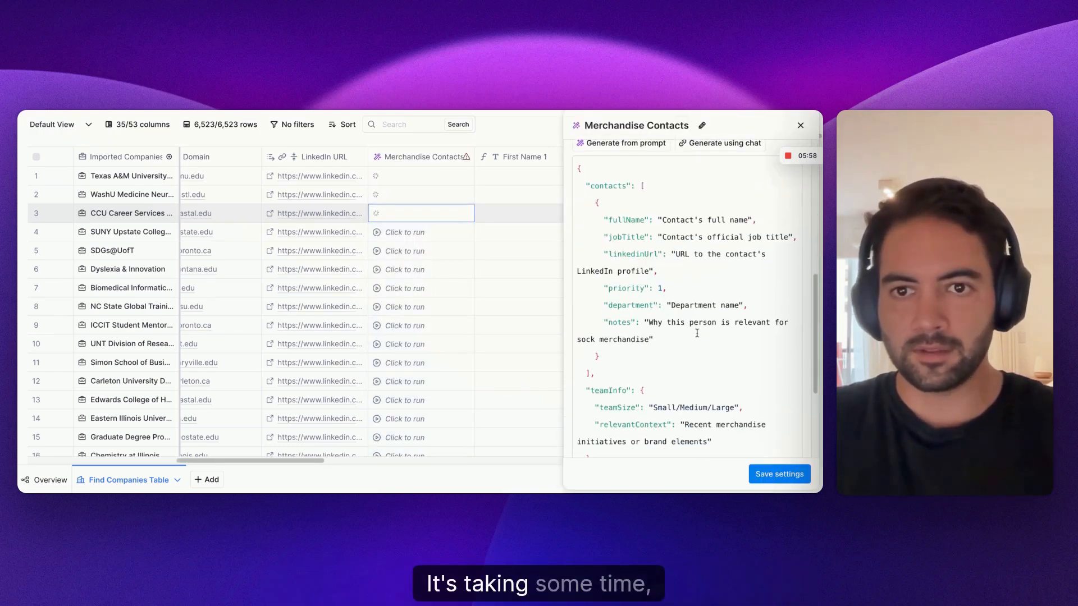
scroll(696, 334, up, 8)
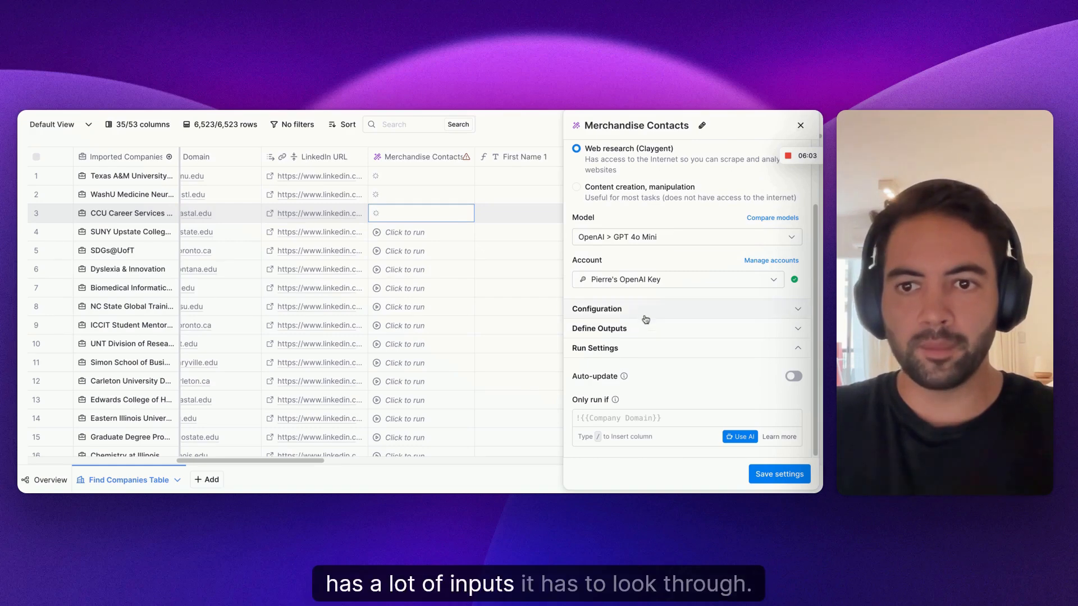
Read through the Merchandise Contacts prompt, covering its university inputs, the website sections to search and the target roles
click(646, 320)
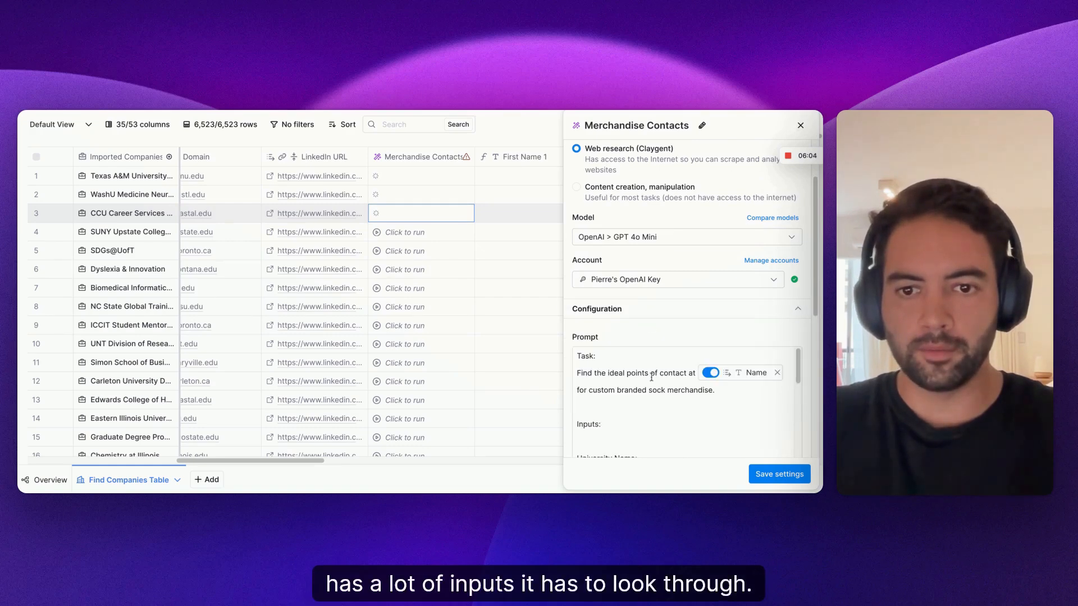
scroll(651, 377, down, 3)
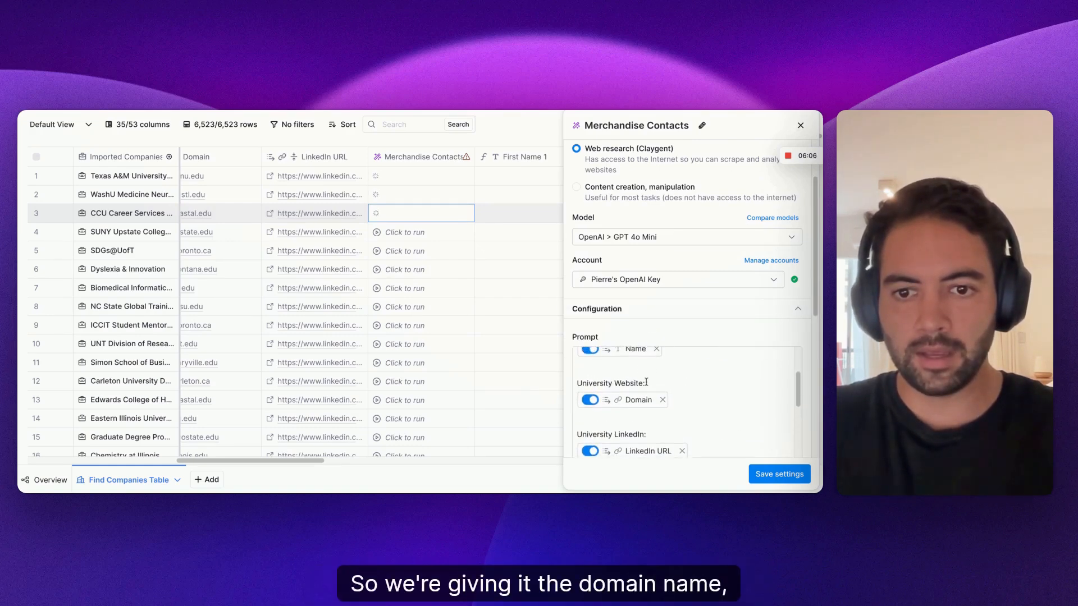
scroll(646, 393, down, 4)
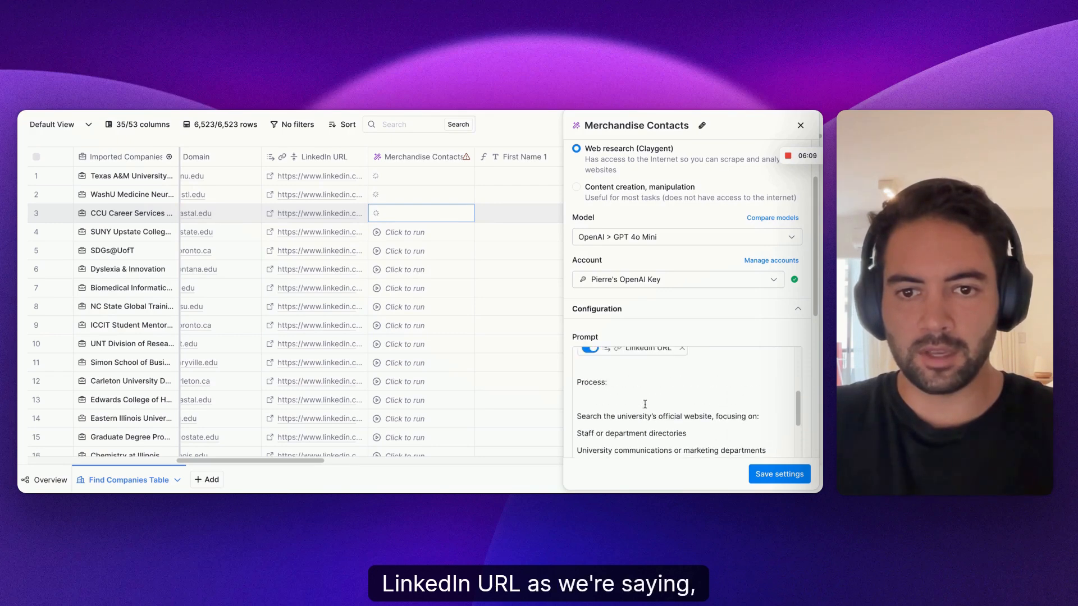
scroll(786, 404, down, 6)
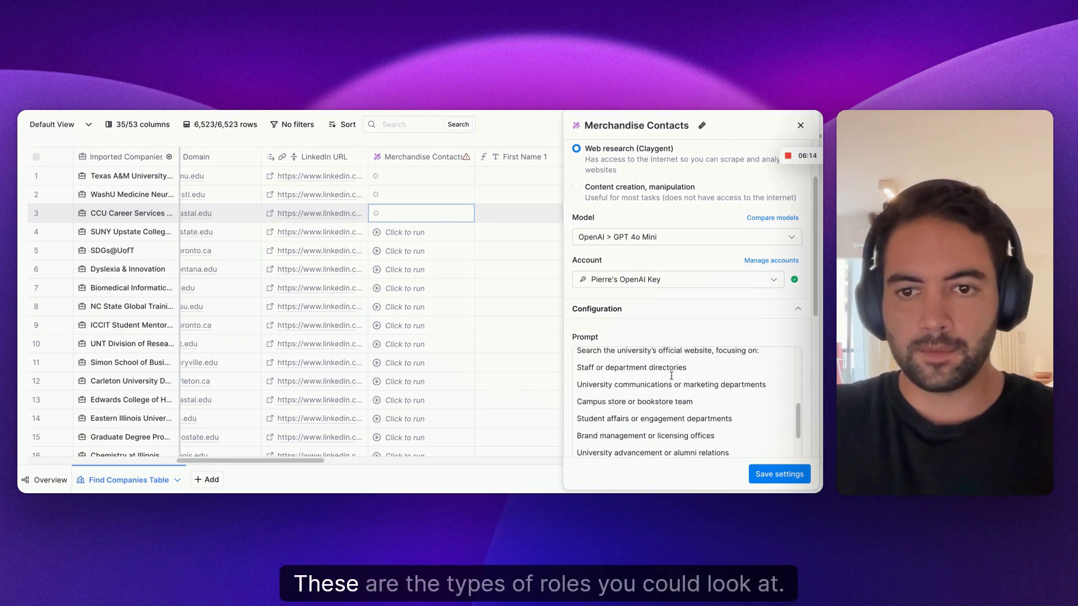
scroll(693, 381, down, 10)
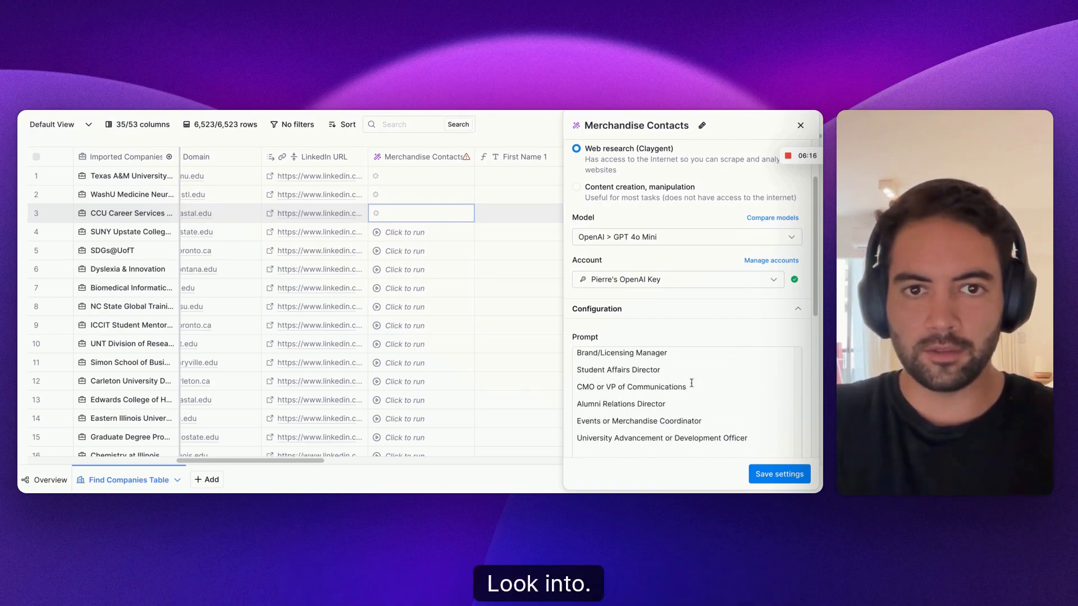
click(800, 127)
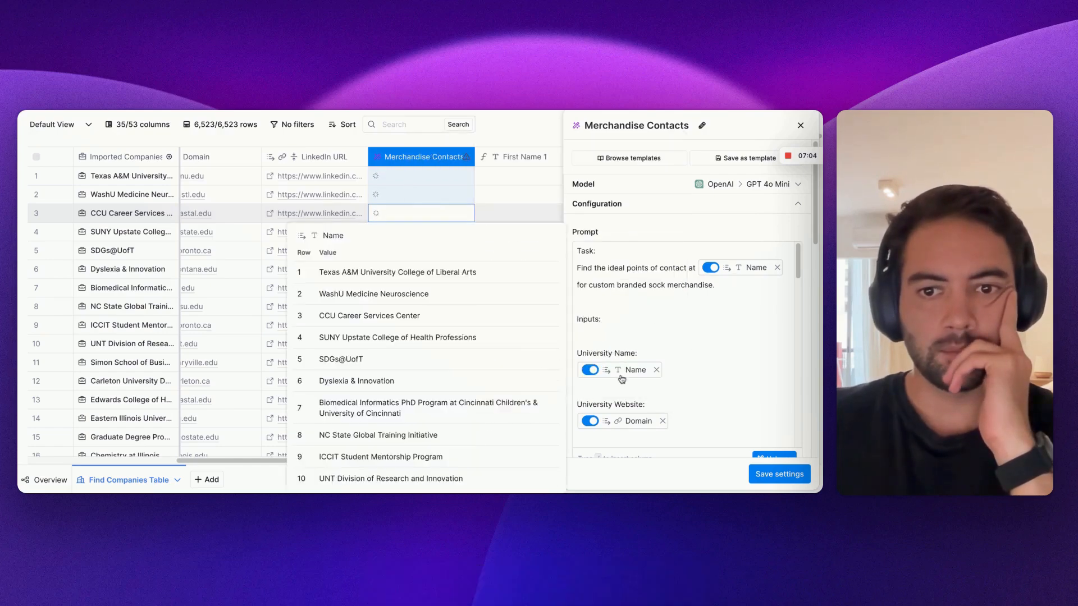
scroll(637, 356, down, 3)
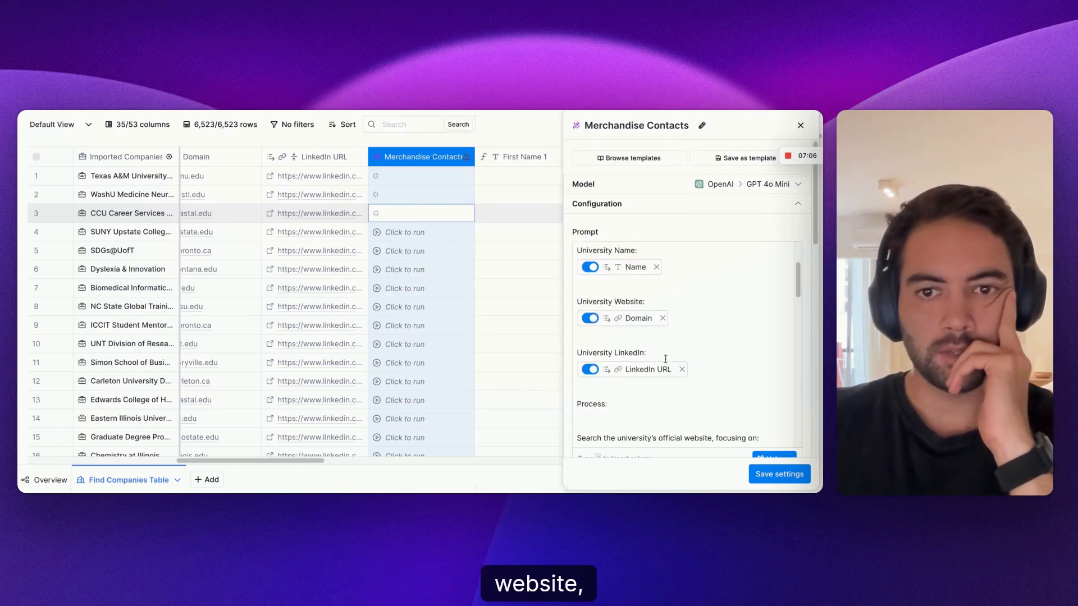
mouse_move(648, 379)
scroll(696, 337, down, 10)
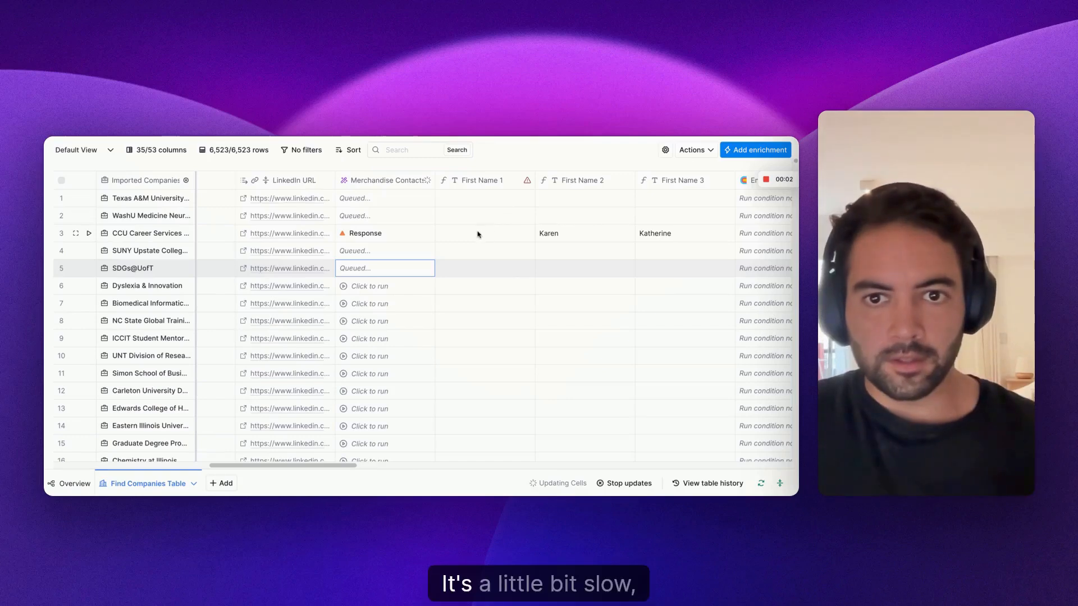
Check the returned first names for the CCU Career Services row and the first contact's details in the Texas A&M response
click(406, 239)
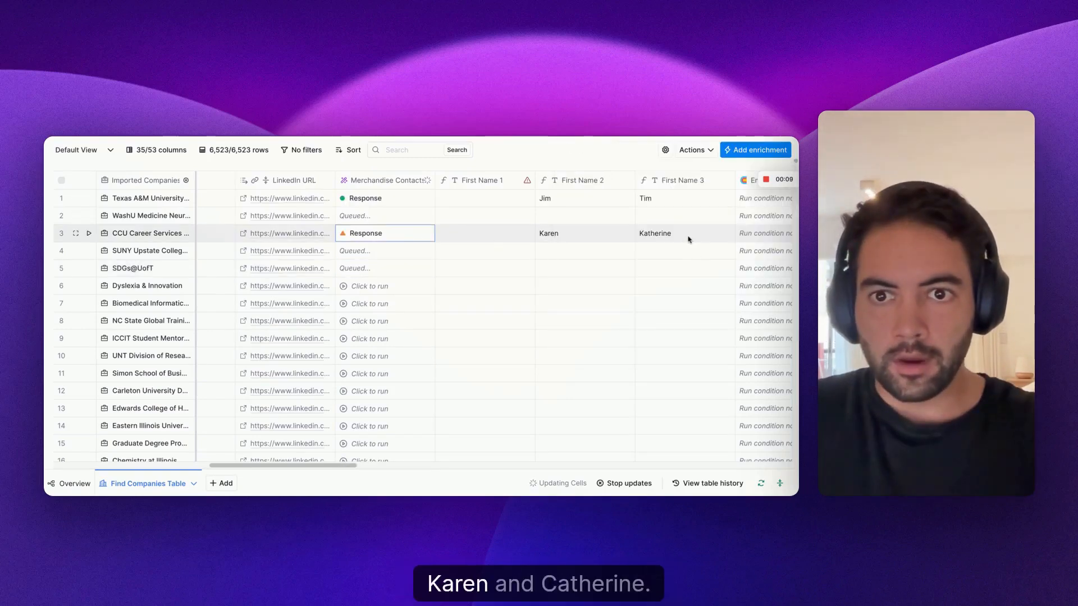
click(690, 235)
click(508, 234)
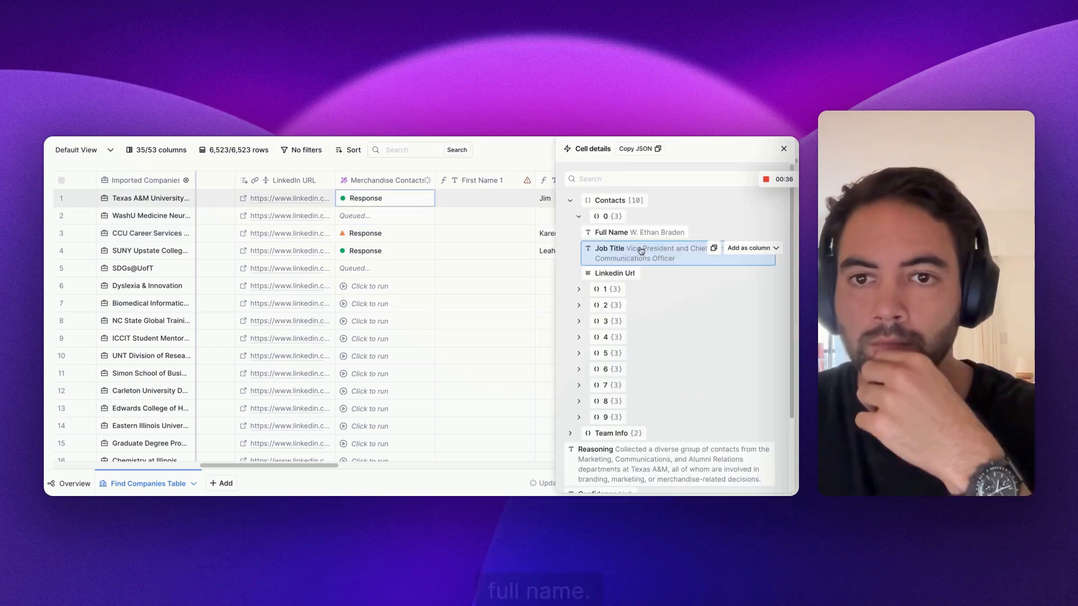
click(785, 149)
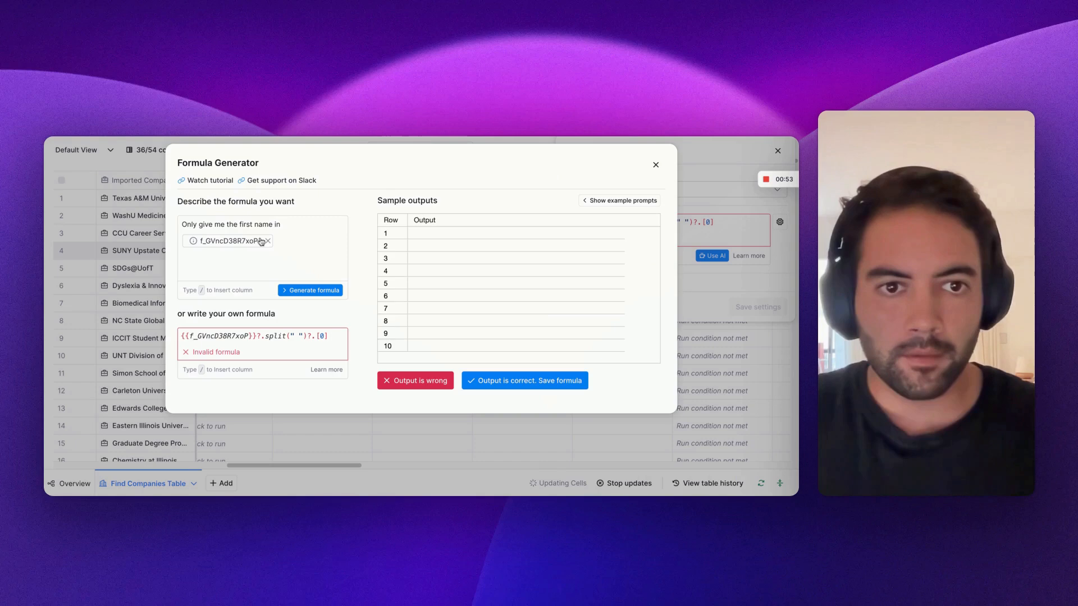
Replace the broken reference in the First Name 1 formula prompt with the full name of contact 0 from the Merchandise Contacts response
click(261, 242)
click(330, 279)
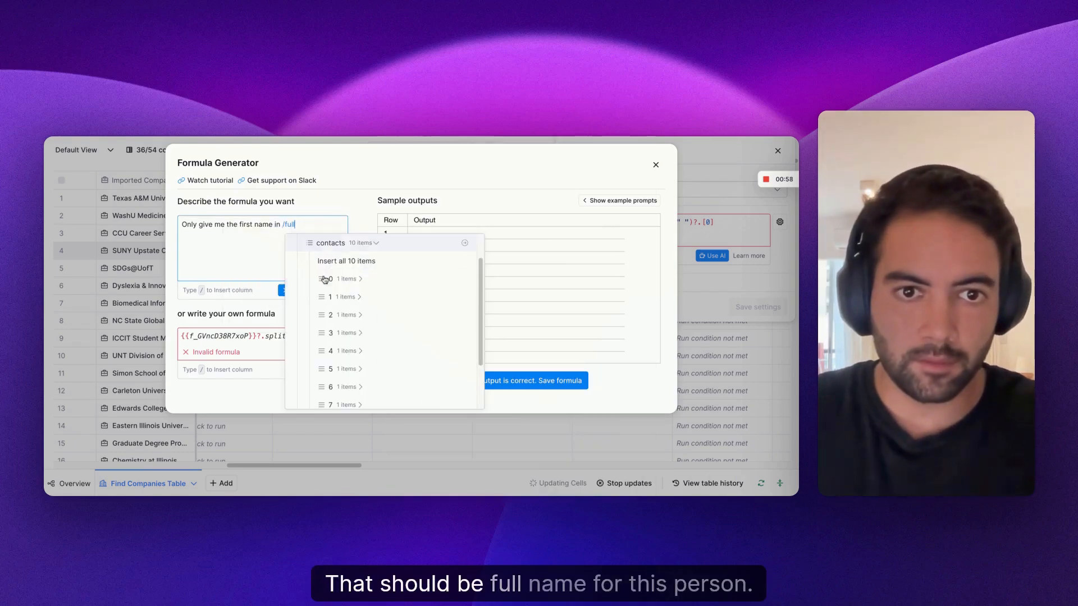
click(331, 279)
click(331, 279)
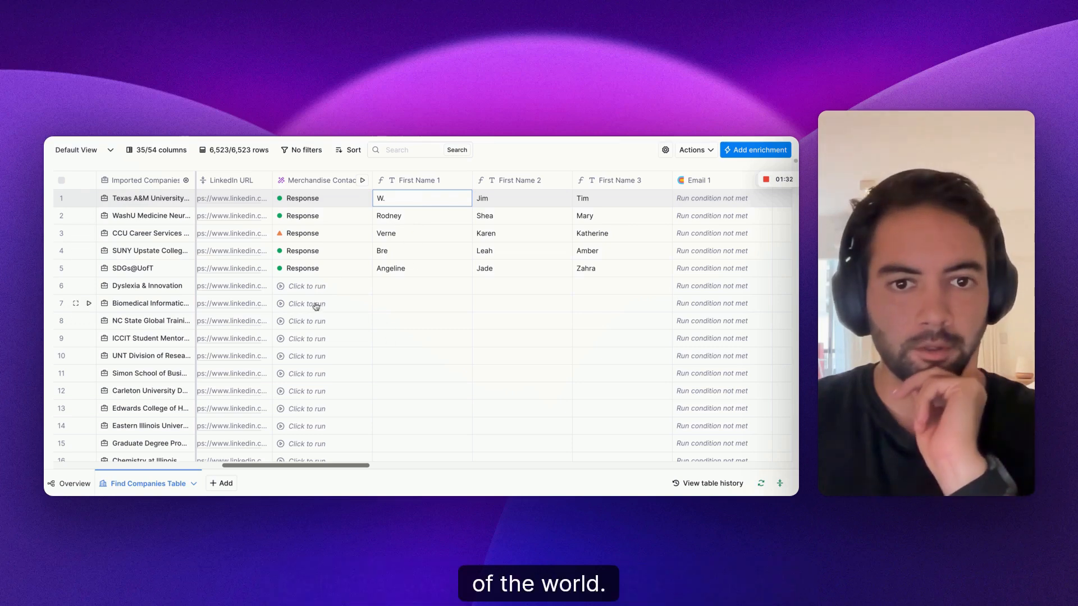
Open the Merchandise Contacts response details for the Texas A&M row to compare them with the extracted first names
click(418, 268)
click(335, 202)
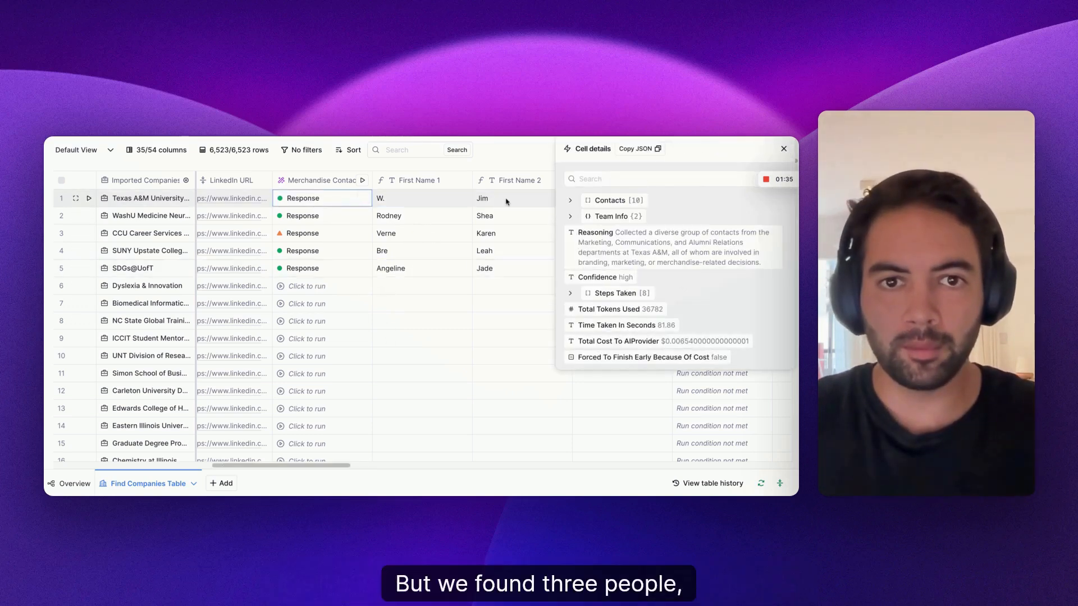
Expand the contacts list in the Texas A&M response to see how many people were found, and close the cell details
click(615, 201)
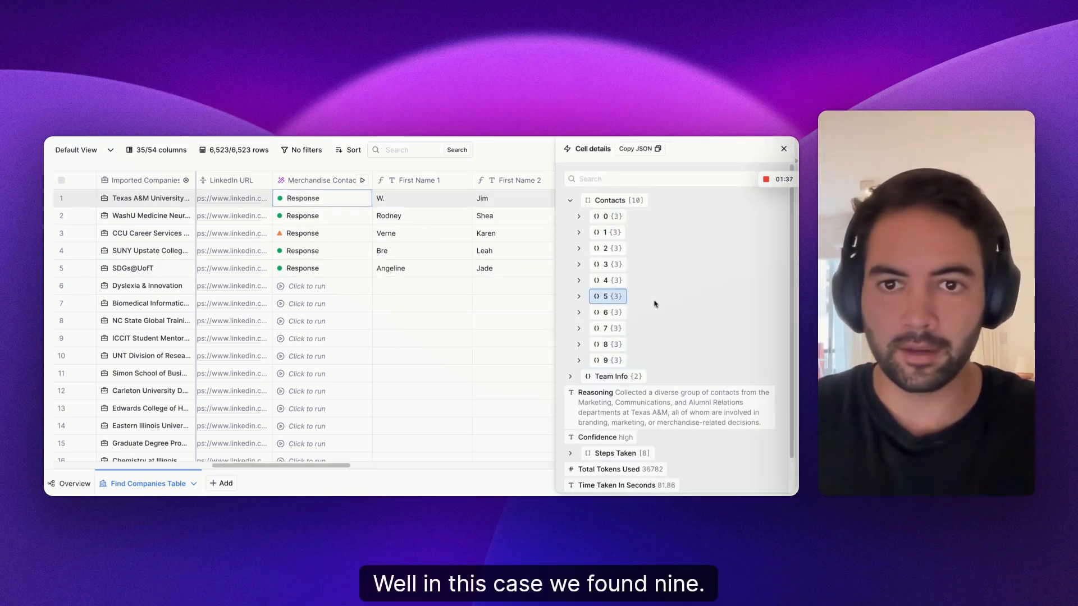
click(784, 149)
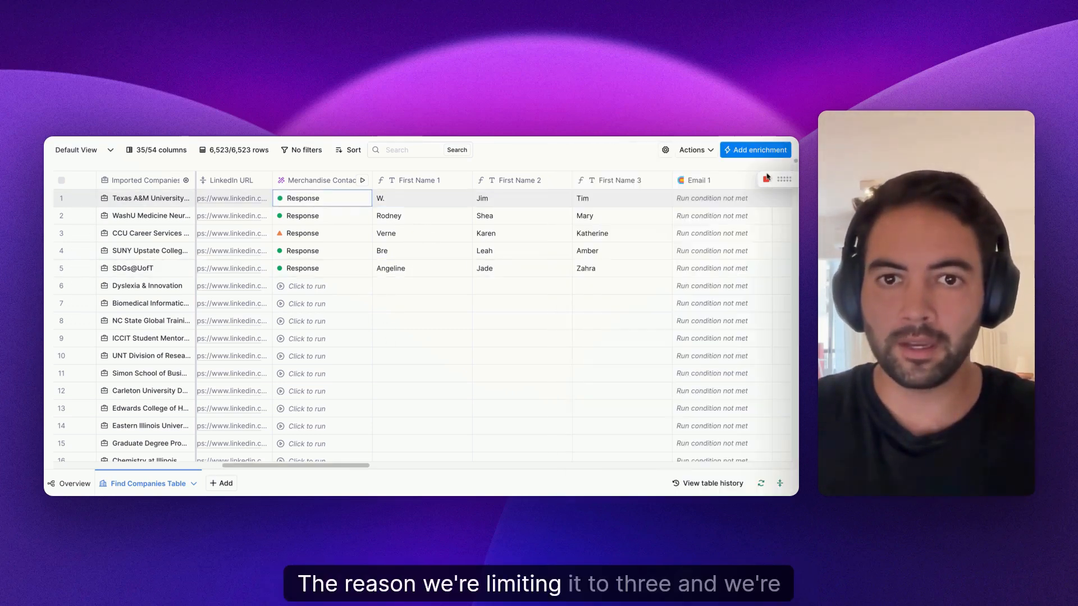
Reopen the Merchandise Contacts prompt and find the instruction that ranks multiple contacts by relevance to merchandise decisions
click(315, 181)
click(323, 221)
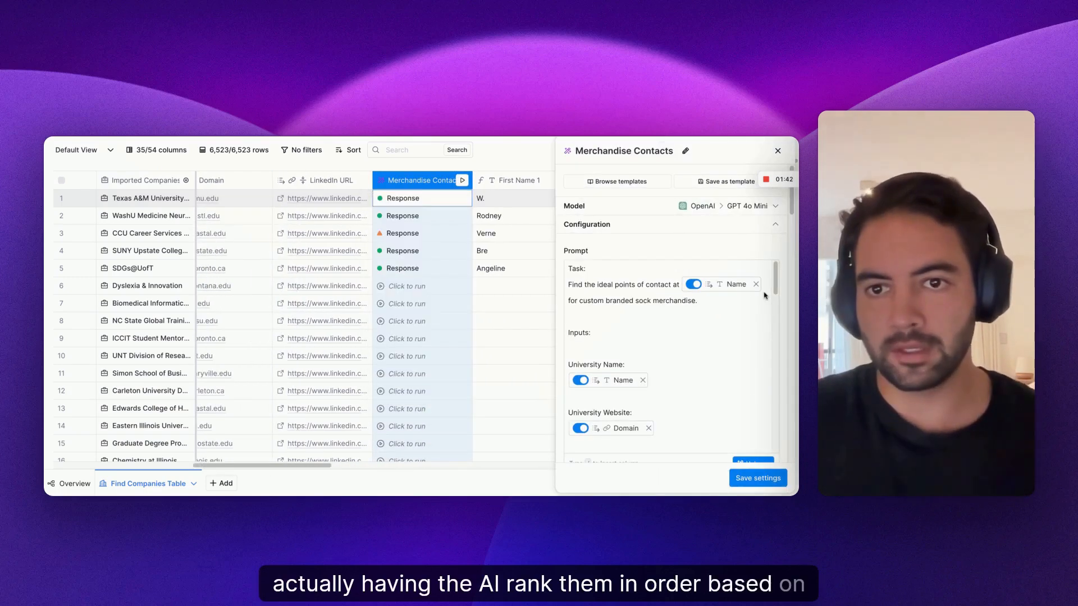
scroll(737, 273, down, 10)
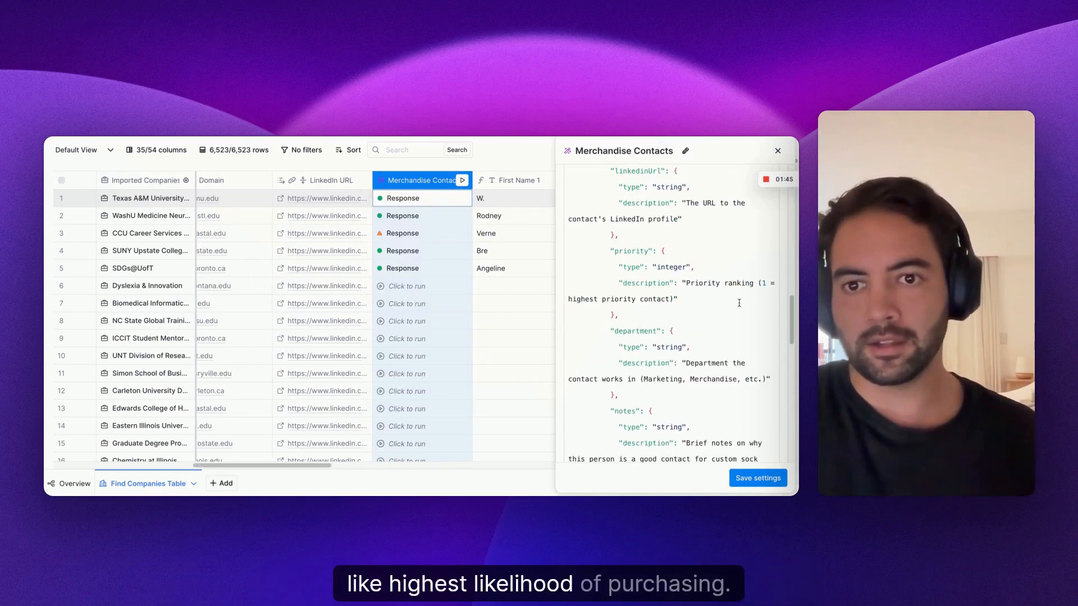
scroll(739, 303, up, 10)
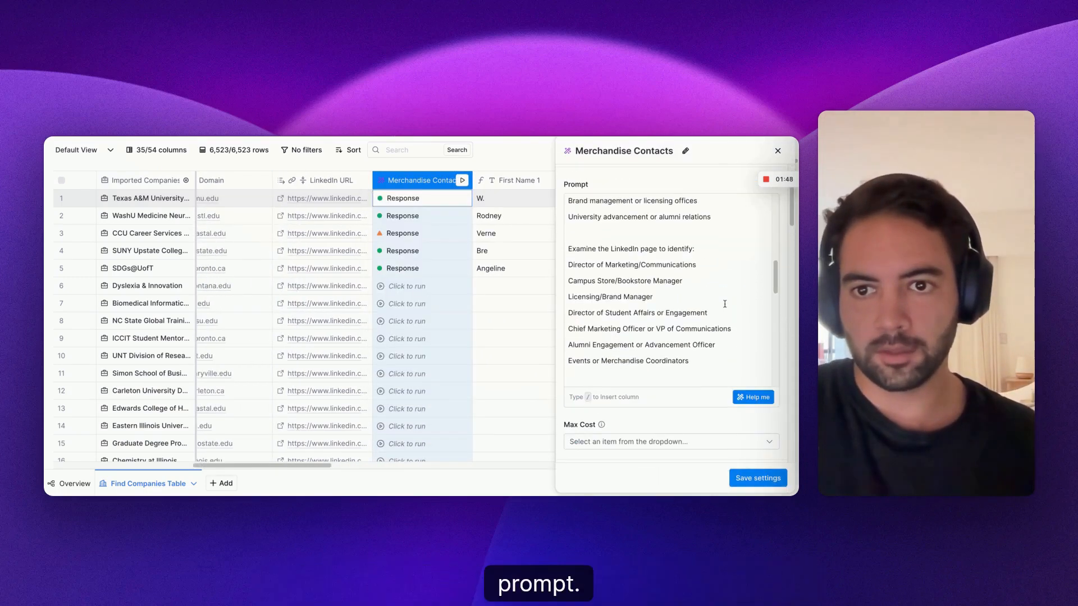
scroll(668, 281, down, 3)
drag(688, 289, 569, 268)
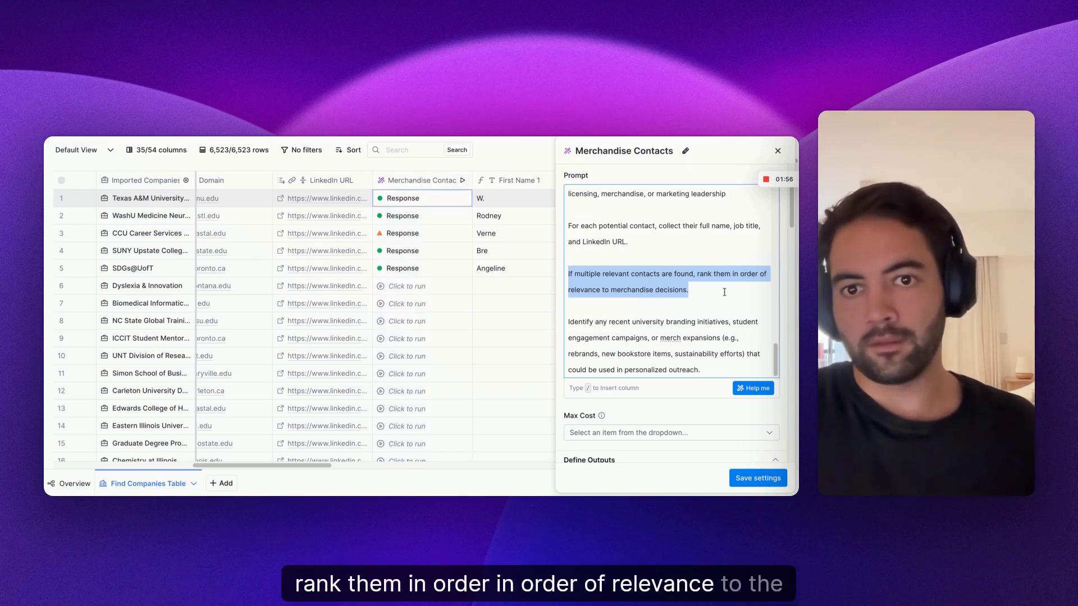
click(726, 251)
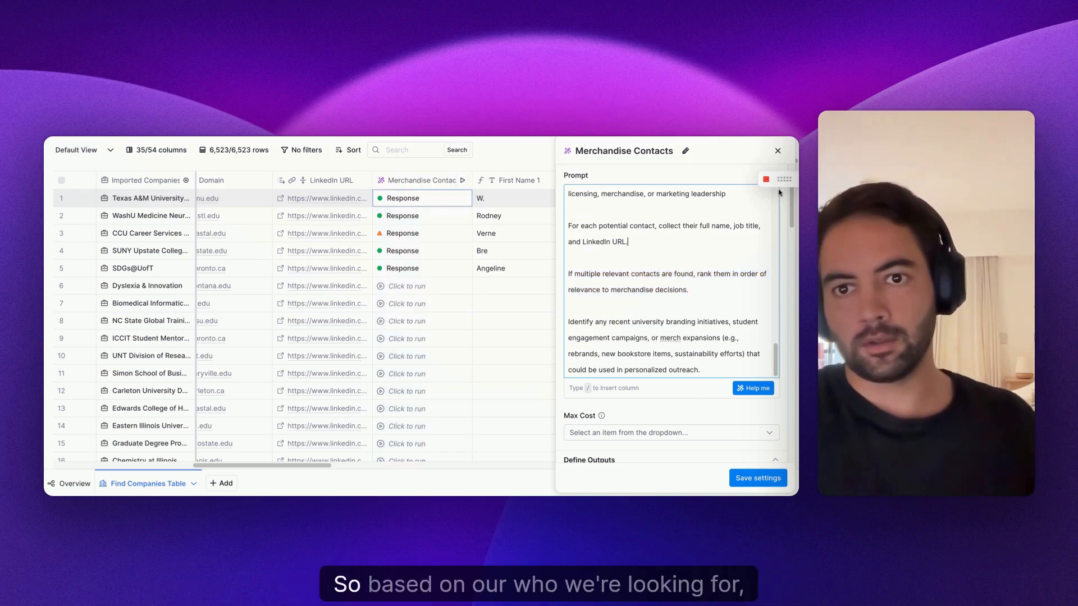
click(778, 152)
Run the Email 1 lookup for the first five university rows
drag(337, 466, 618, 469)
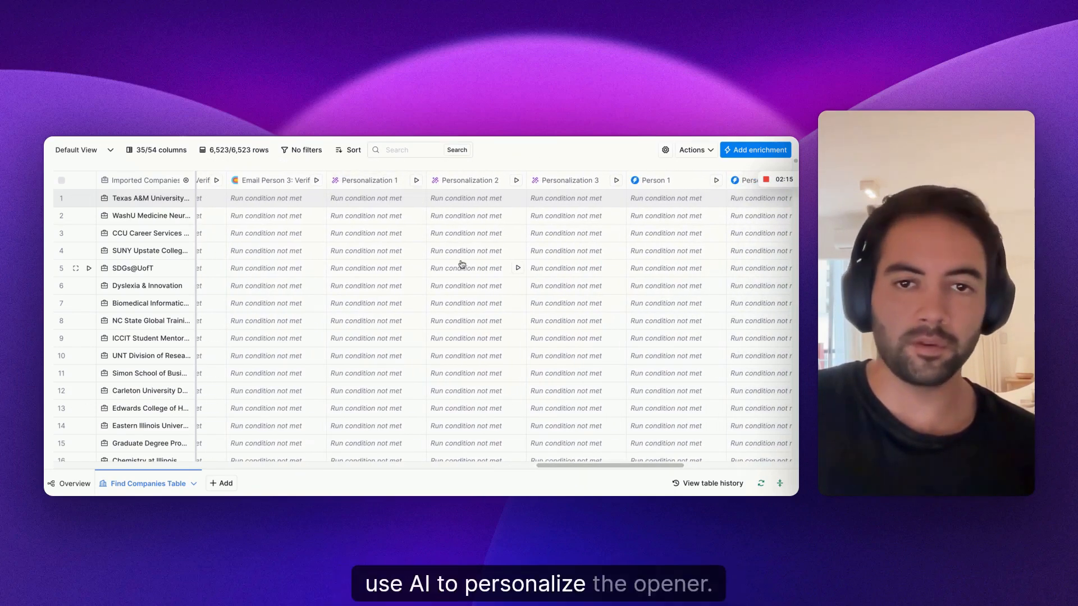
drag(592, 462, 647, 464)
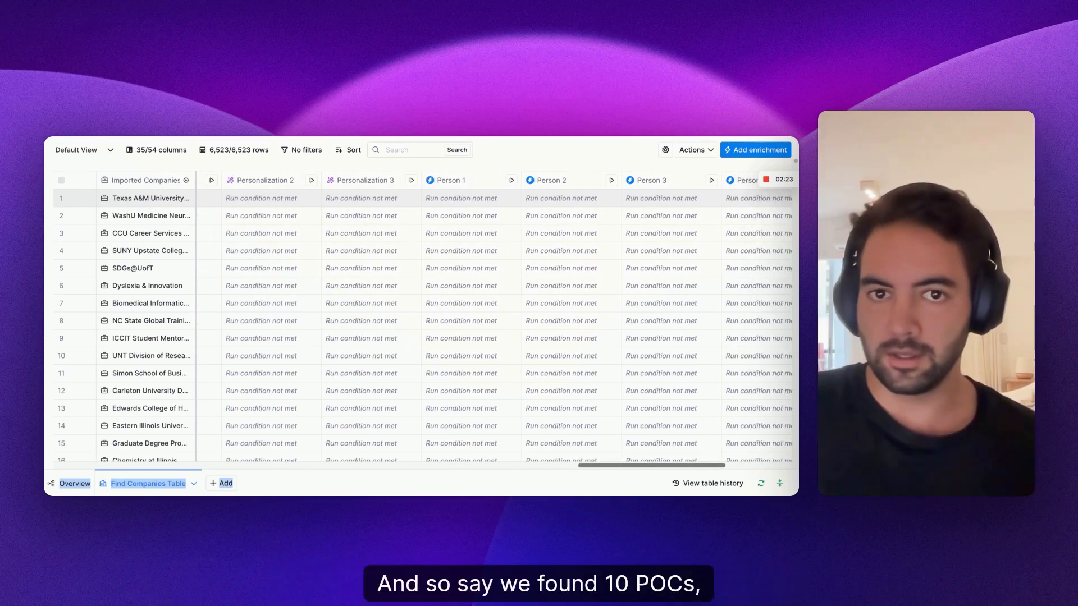
drag(622, 468, 657, 466)
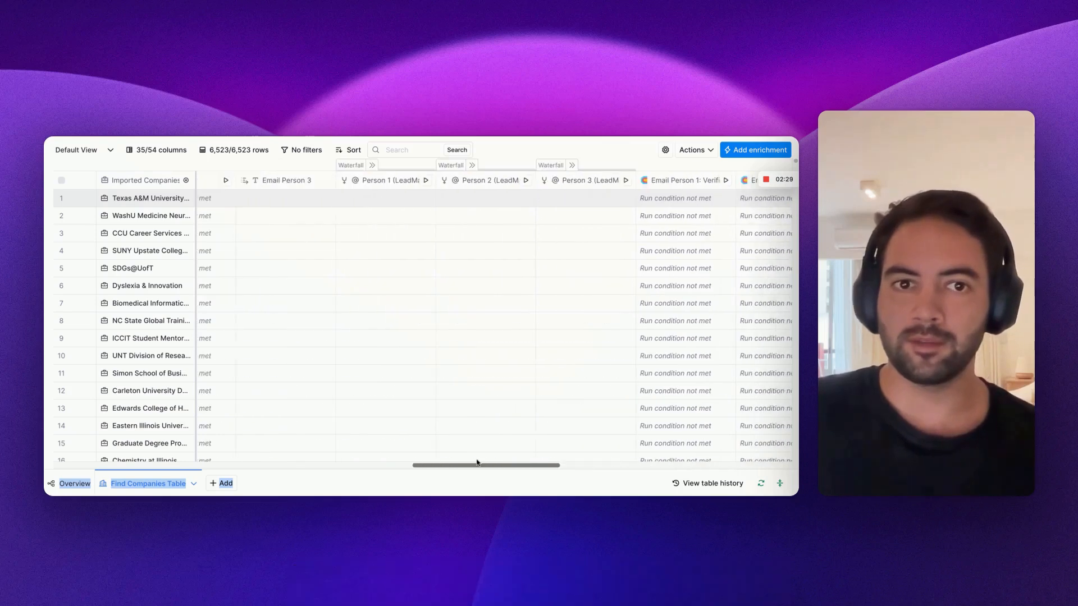
drag(477, 462, 412, 451)
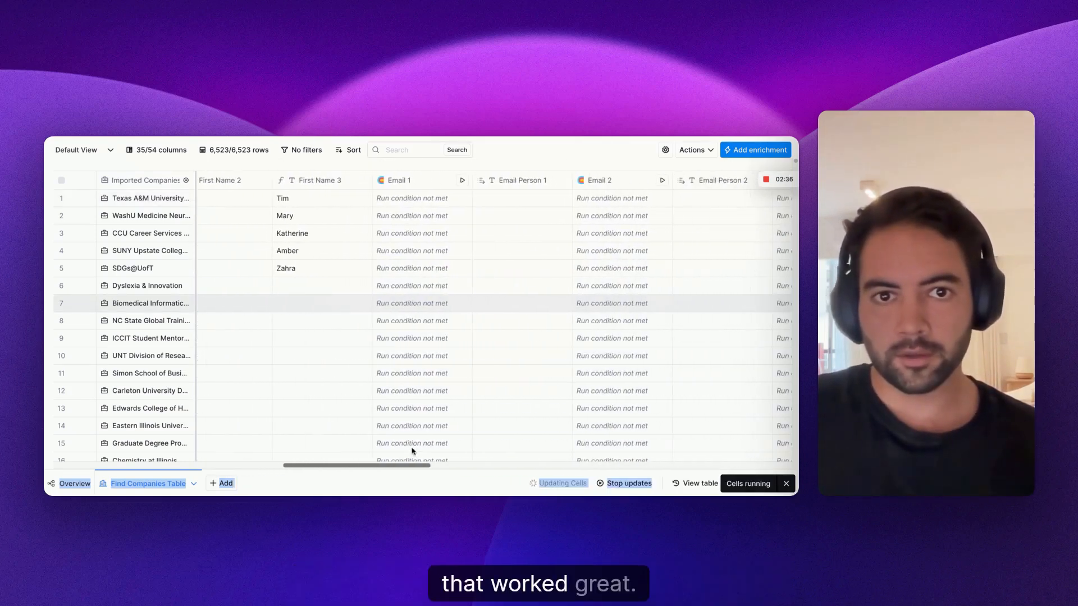
click(464, 199)
click(464, 217)
click(465, 234)
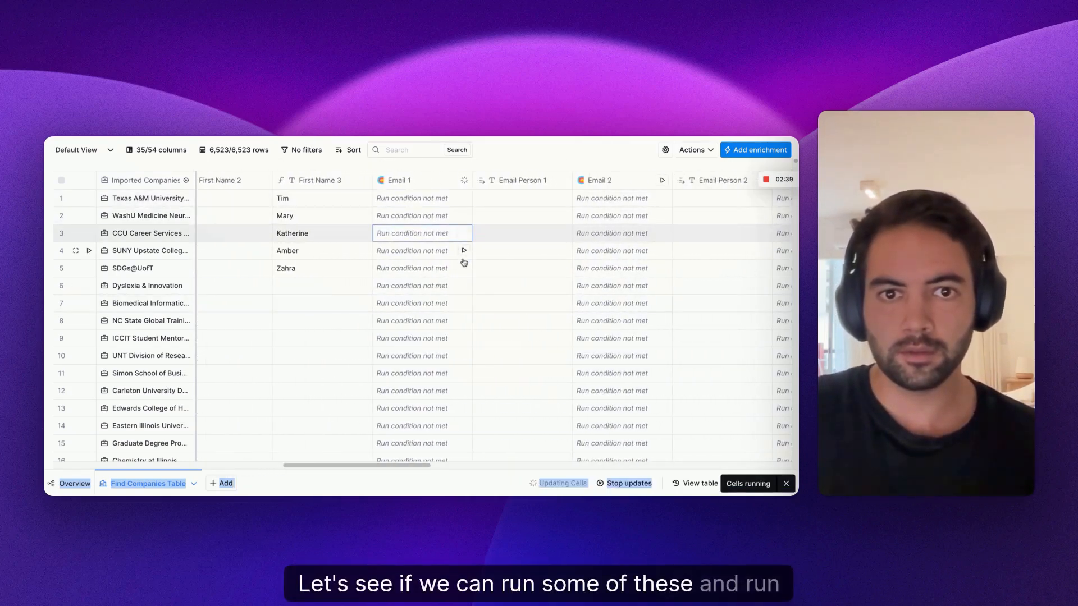
Run the Email 2 lookup for the first five university rows
click(544, 199)
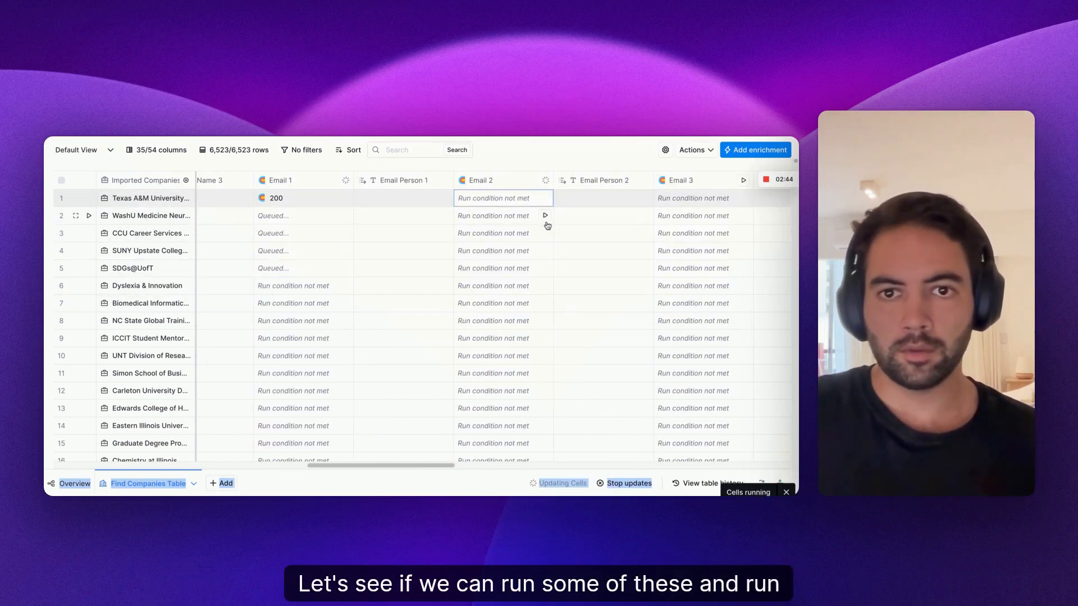
click(544, 217)
click(545, 233)
click(544, 251)
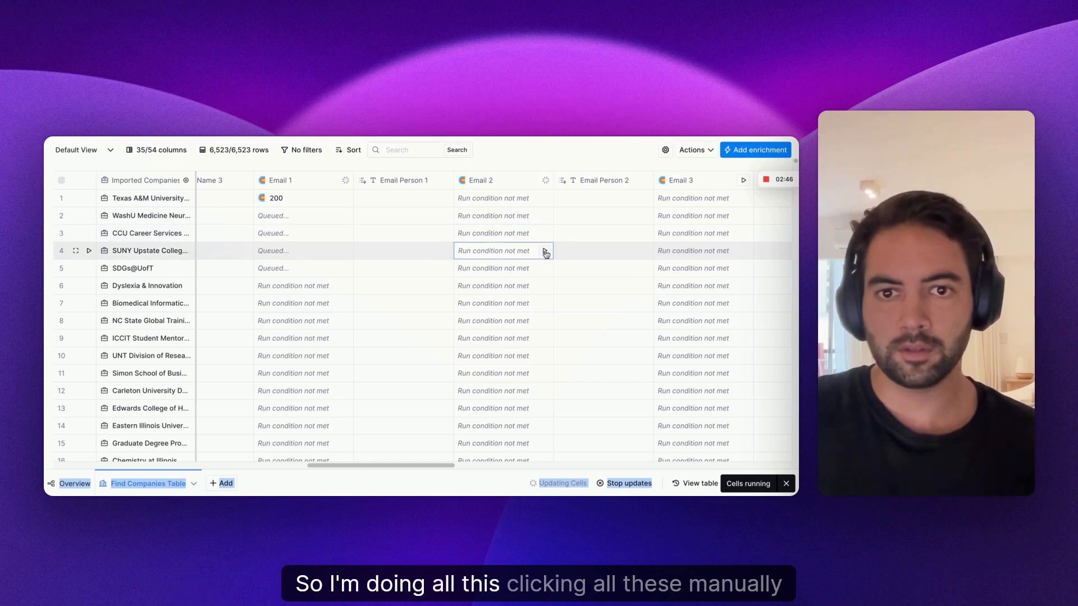
click(544, 268)
Run the Email 3 lookup for the first five university rows
scroll(416, 475, right, 5)
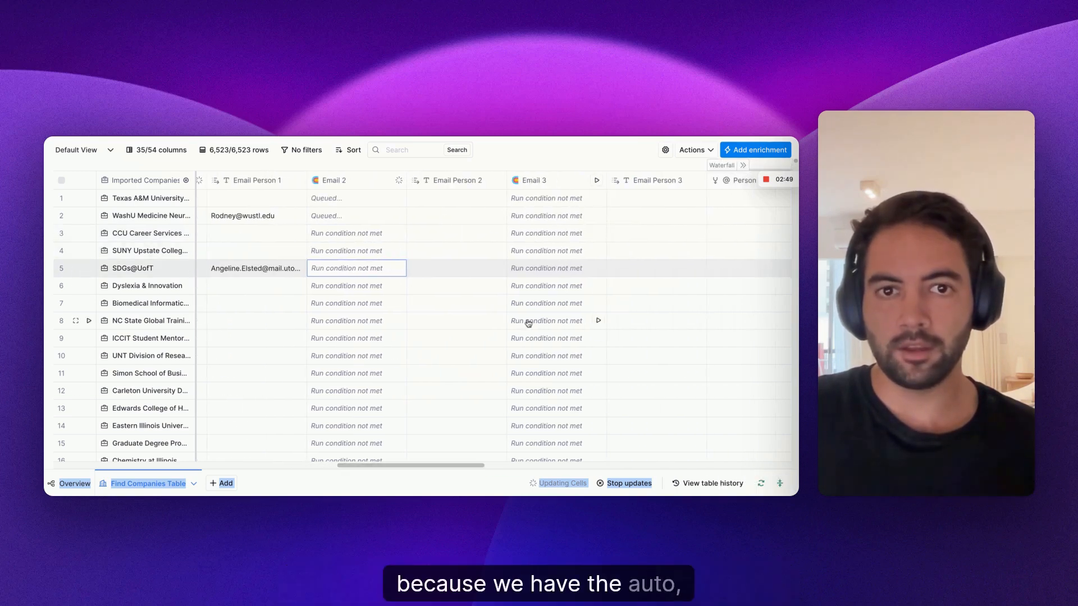
click(598, 199)
click(599, 216)
click(599, 252)
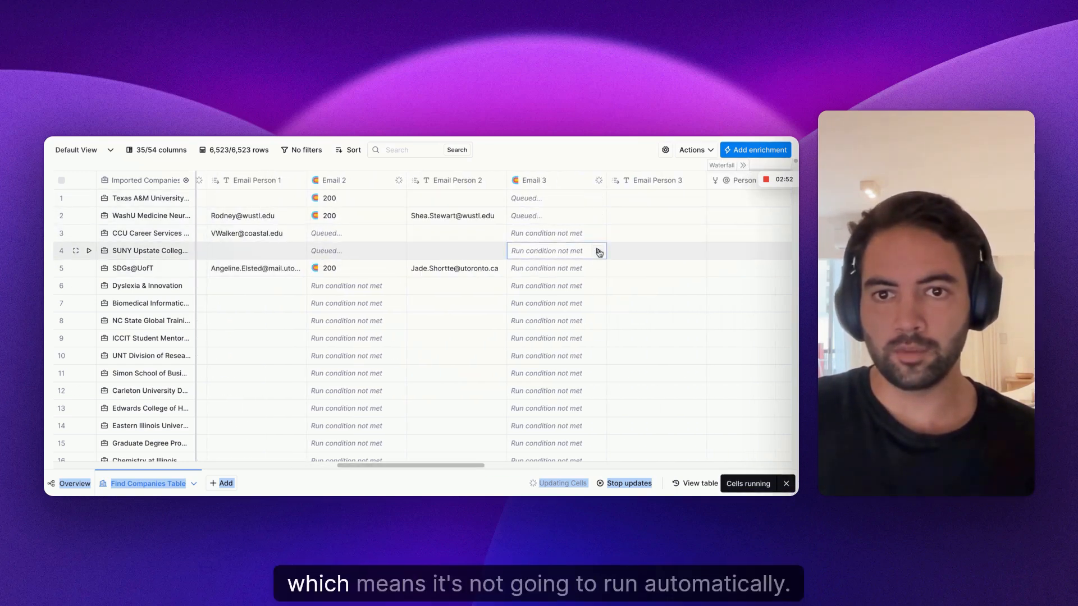
click(598, 269)
Review the HTTP API settings of the Email 3 column, including its request method and endpoint
scroll(460, 470, right, 5)
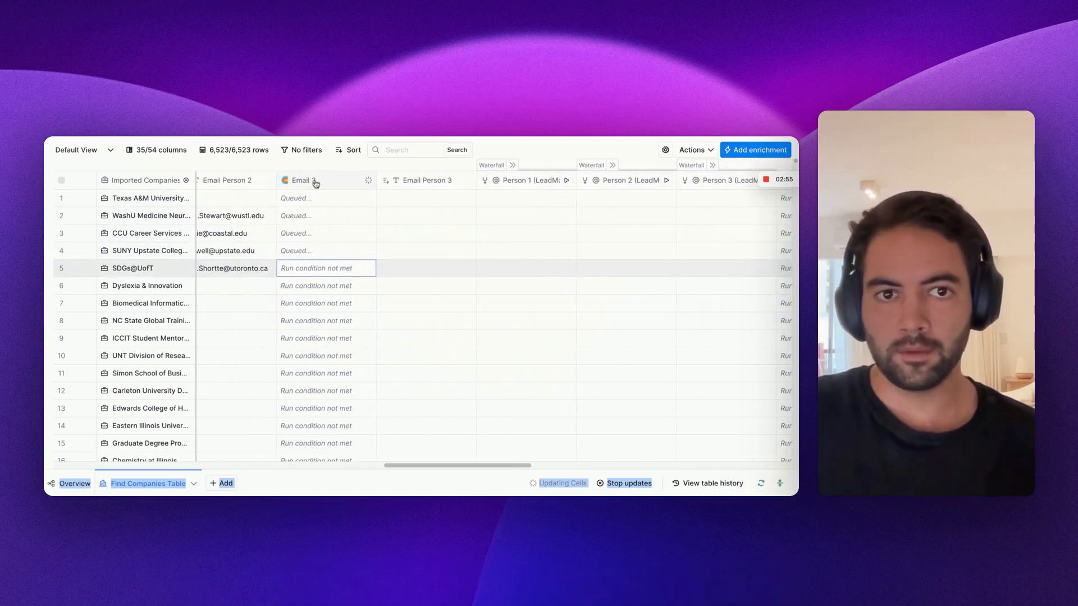
click(312, 181)
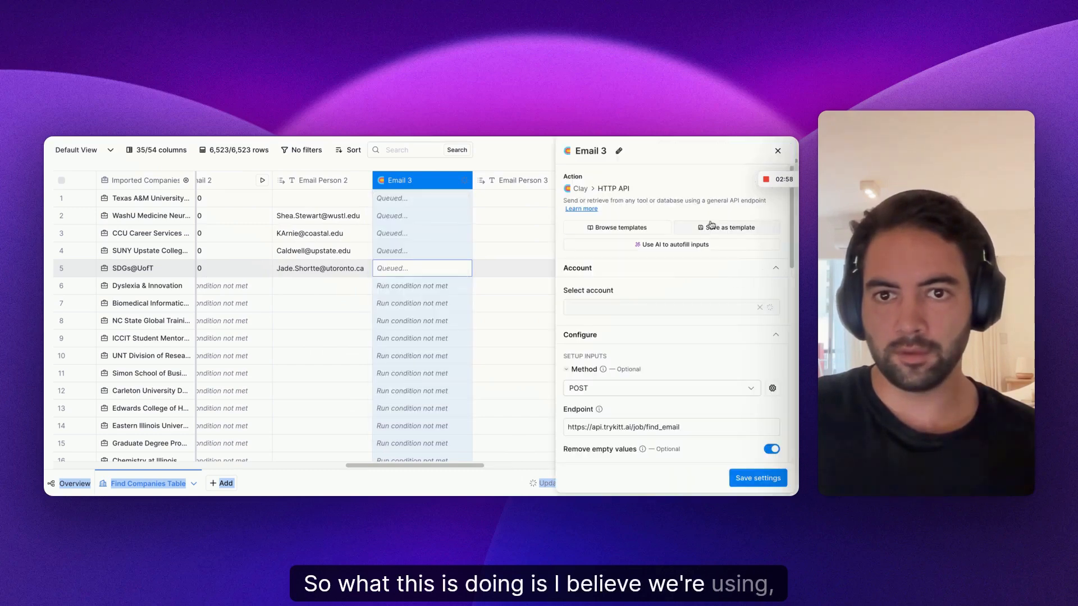
scroll(685, 308, down, 3)
scroll(686, 311, up, 2)
click(777, 150)
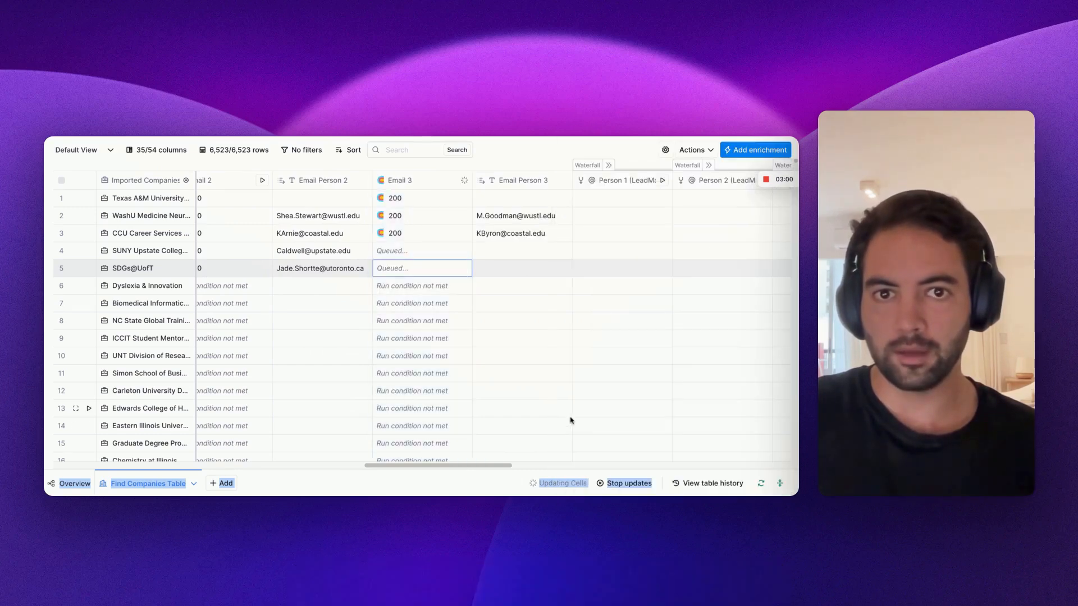
Open the Person 1 waterfall column for editing and look through its settings for the fallback email providers
drag(492, 467, 526, 466)
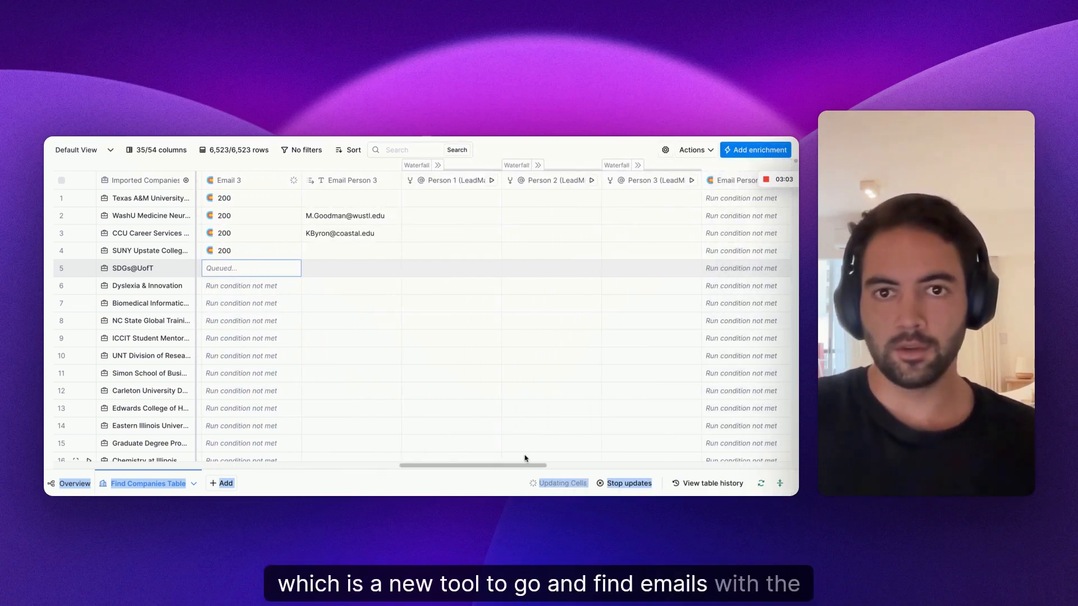
scroll(505, 182, right, 2)
click(449, 180)
mouse_move(453, 259)
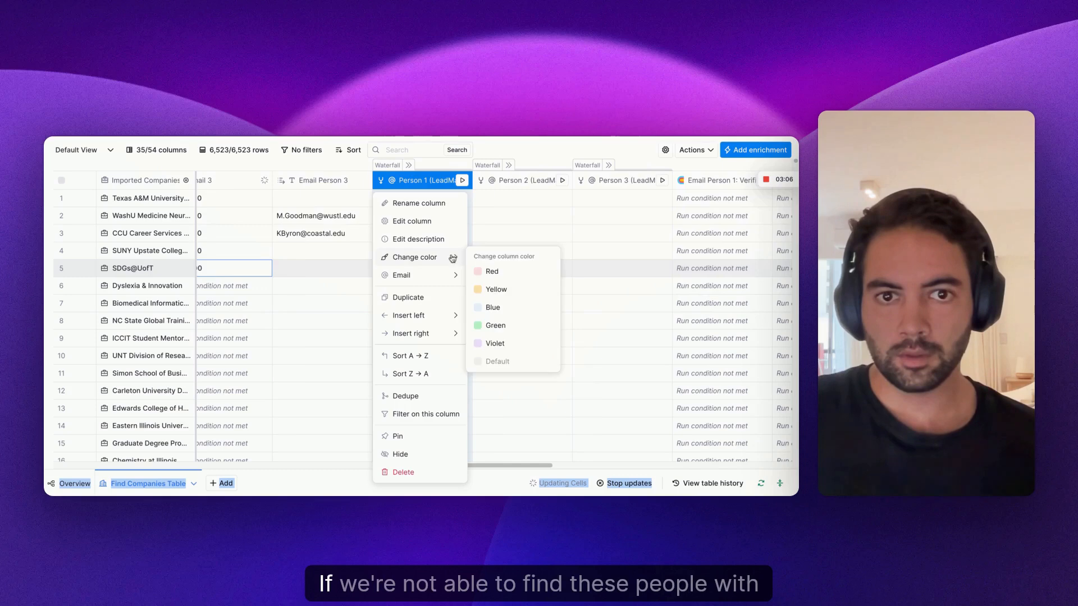
click(487, 208)
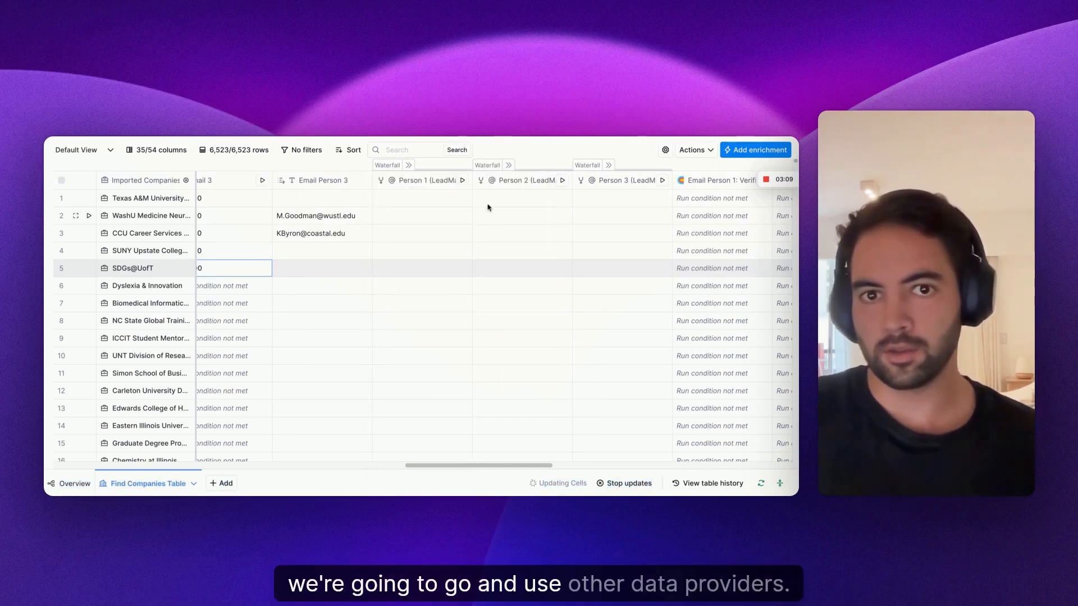
click(455, 185)
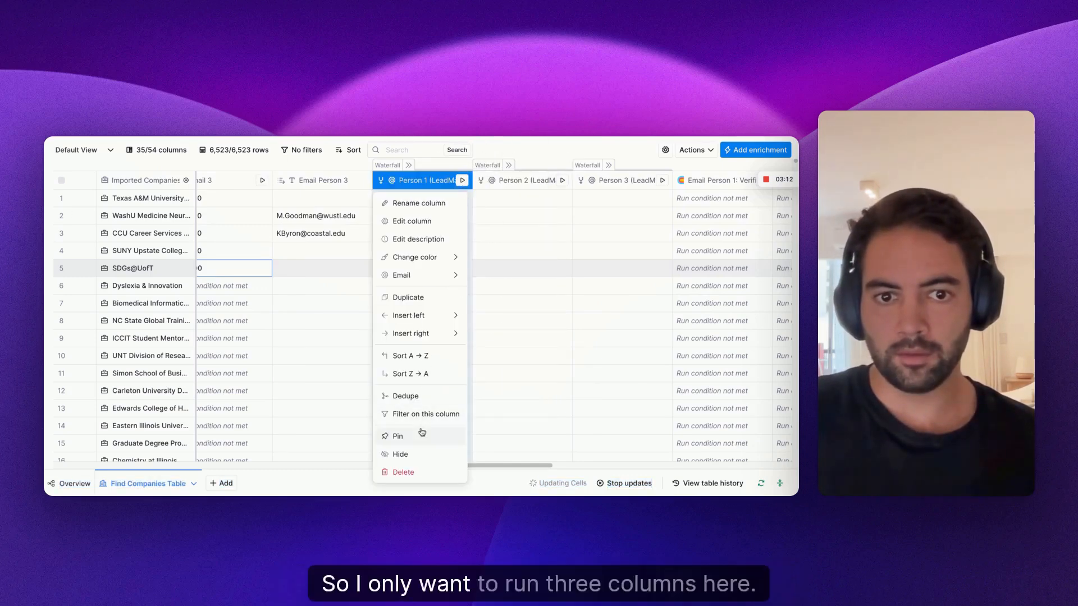
click(418, 222)
scroll(694, 308, down, 10)
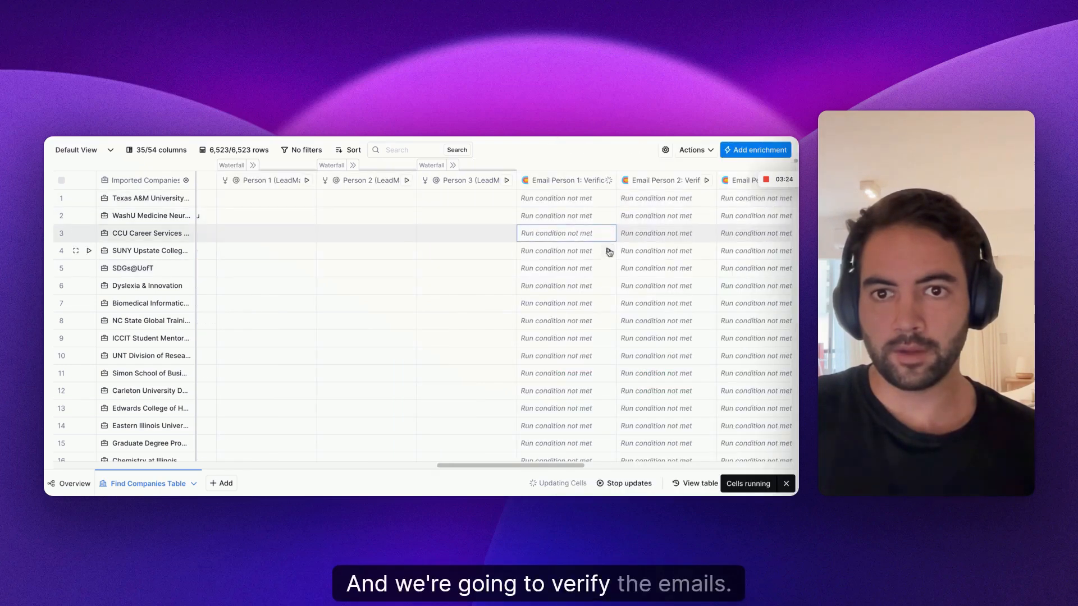
Run the Email Person 2 and Email Person 3 verification columns for the first few university rows, down to SUNY Upstate
click(708, 200)
click(708, 216)
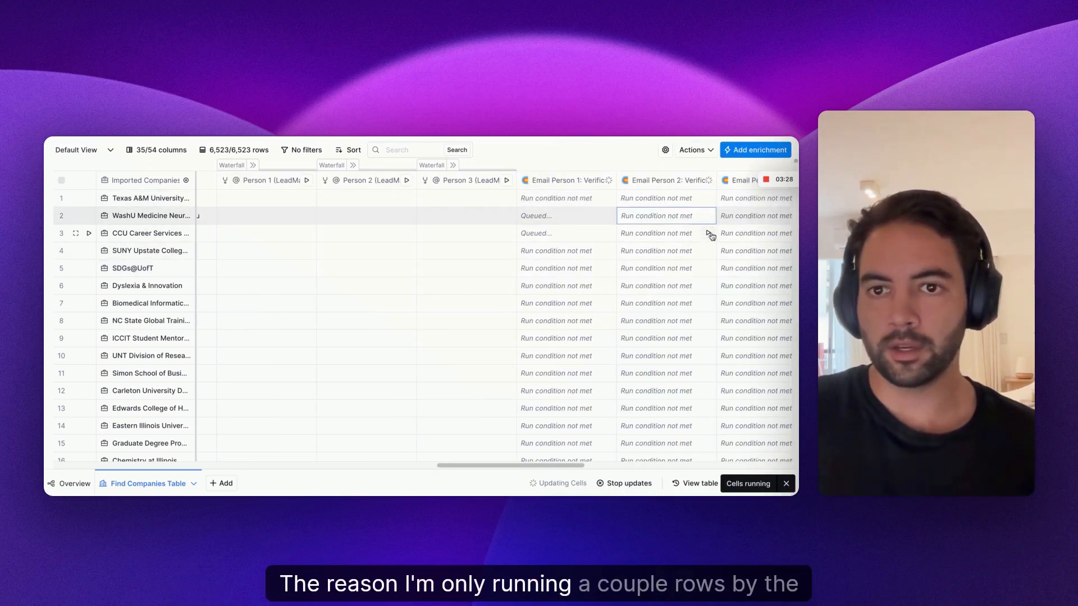
click(708, 234)
click(709, 252)
scroll(552, 207, right, 8)
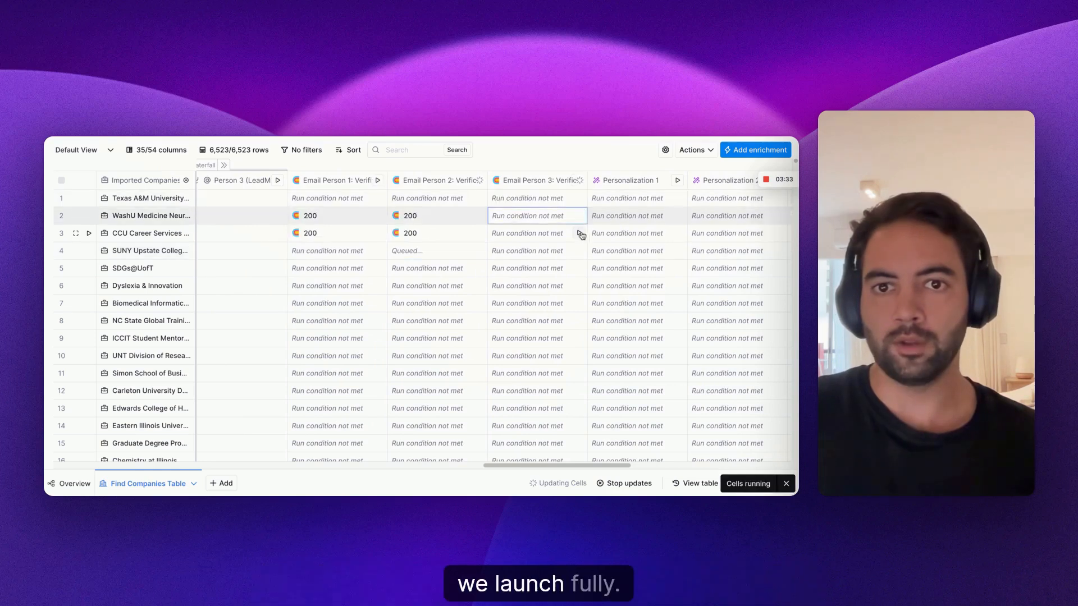
click(580, 251)
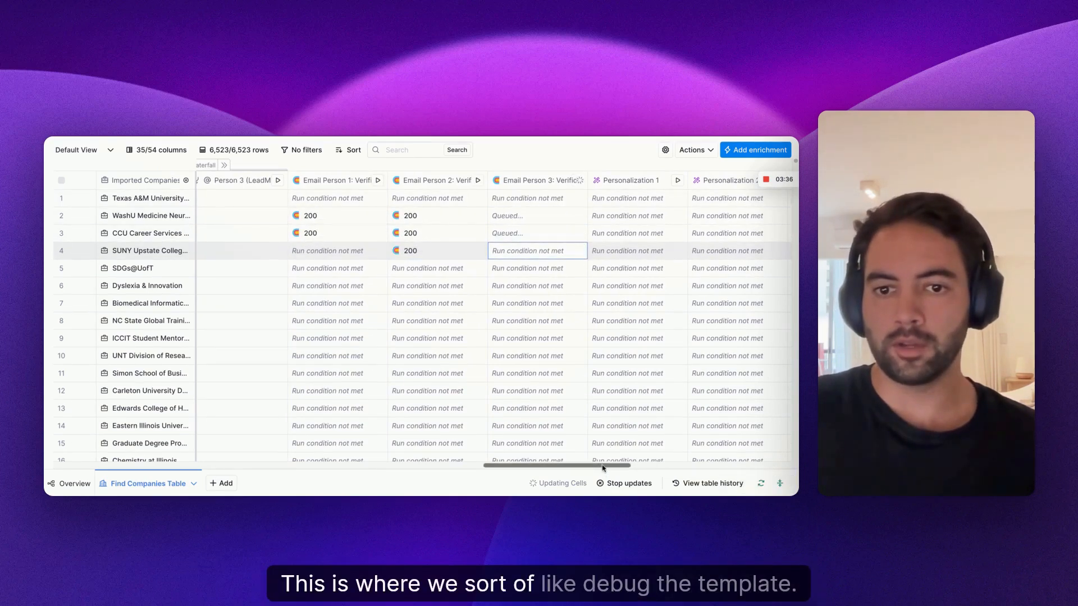
Run the Personalization 1, 2 and 3 columns for the WashU, CCU and SUNY Upstate rows
drag(604, 468, 643, 470)
click(465, 248)
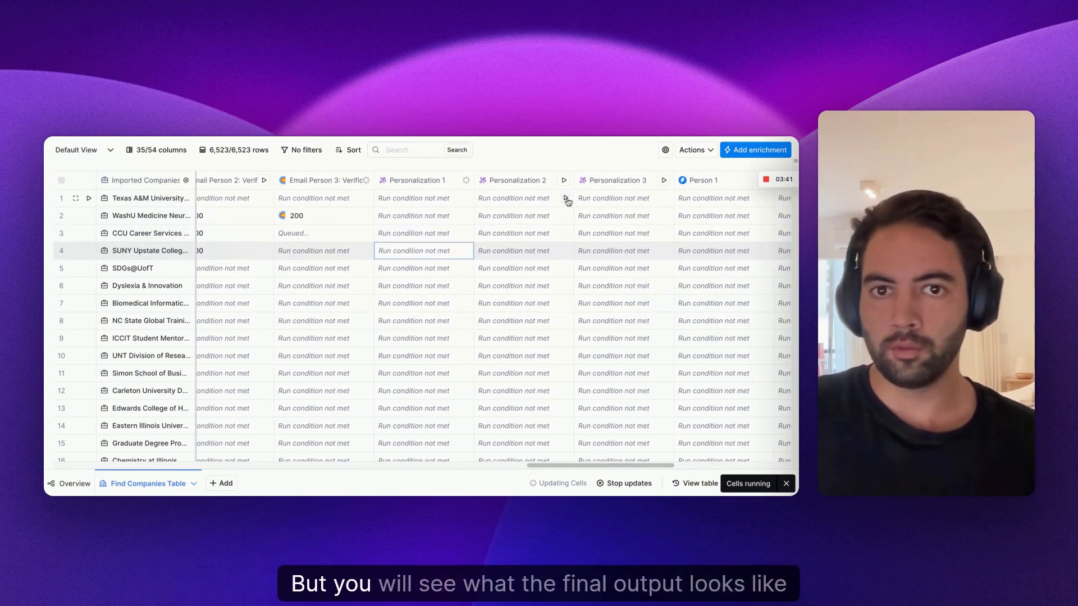
click(565, 216)
click(566, 234)
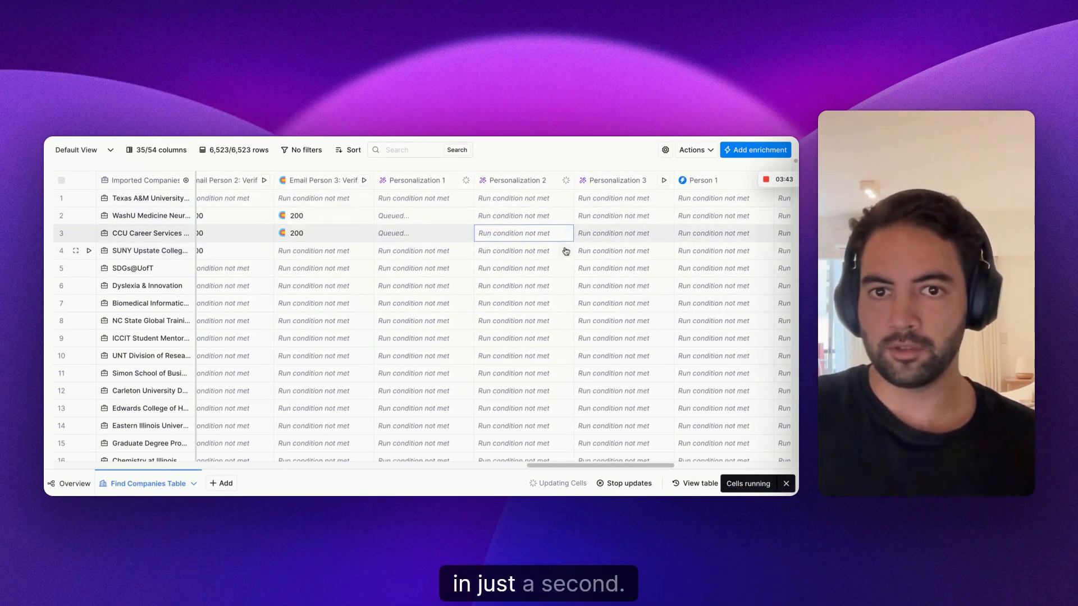
click(566, 251)
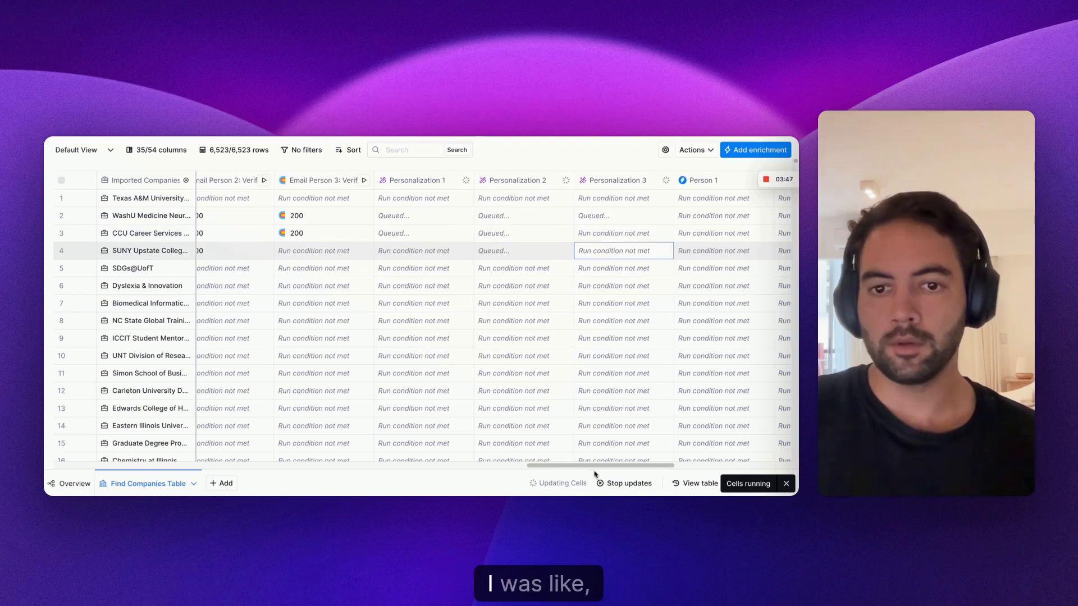
Run the Person 1 and Person 2 columns on the first few rows to add those contacts to the campaign
drag(596, 466, 638, 467)
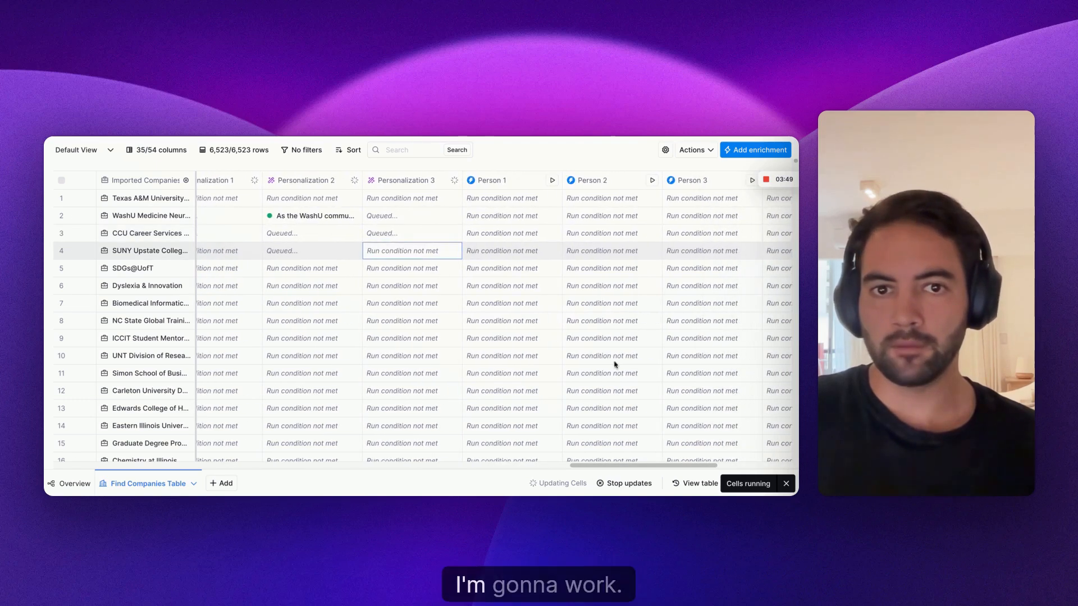
click(553, 216)
click(556, 232)
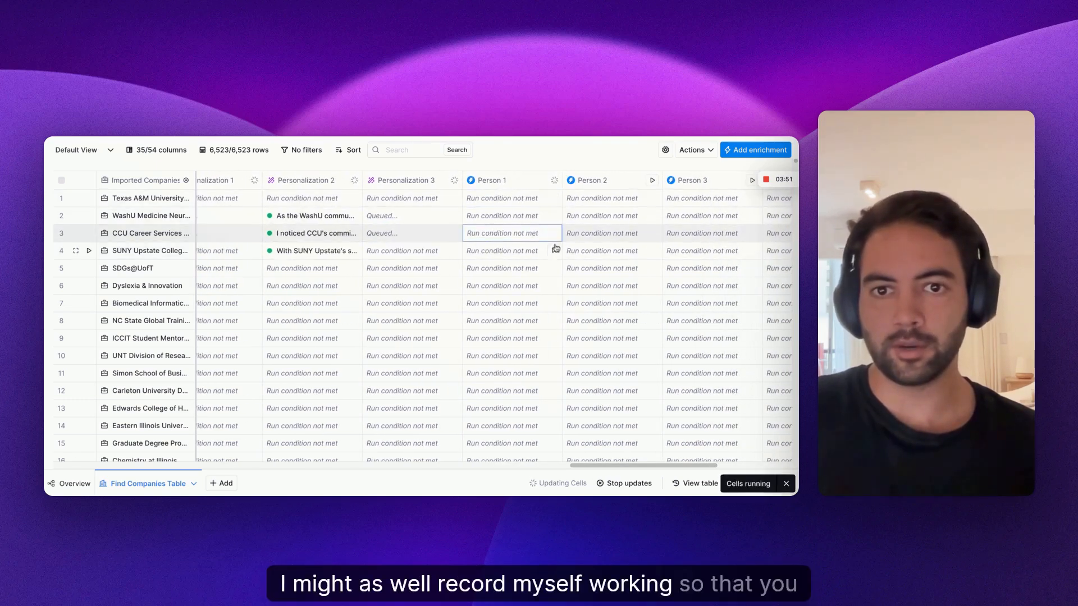
click(654, 199)
click(654, 215)
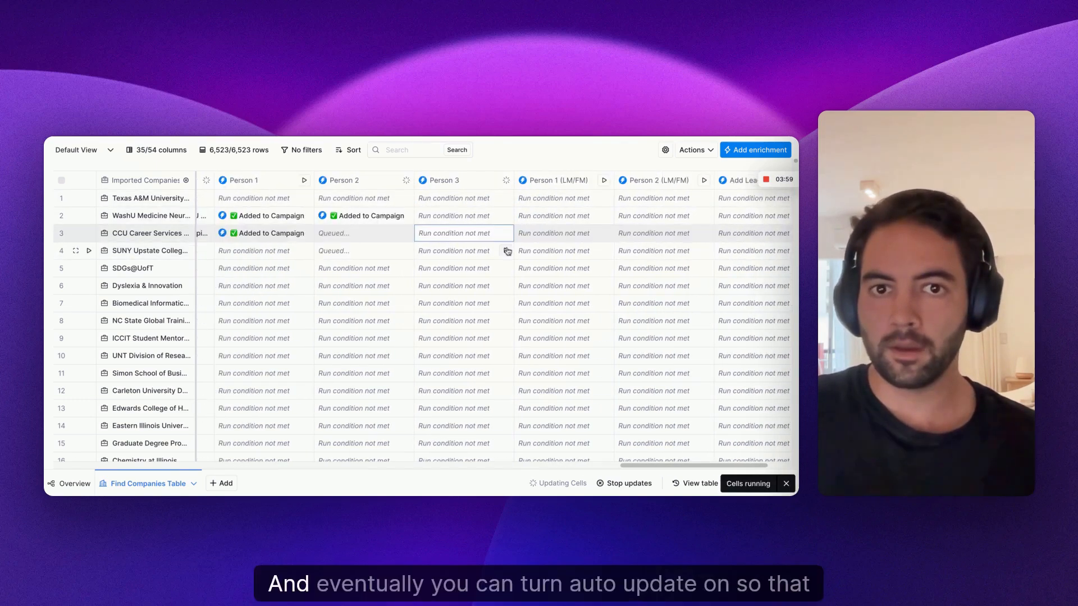
Run the Person 3 and Person 1 (LM/FM) columns on the first few university rows, down to SUNY Upstate
click(464, 251)
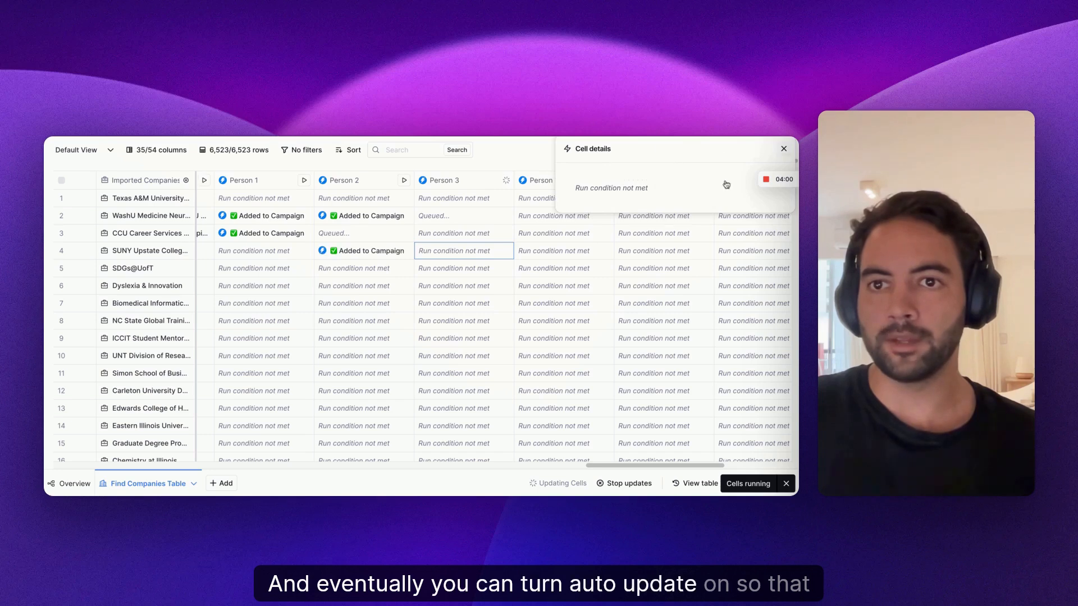
click(784, 149)
click(596, 233)
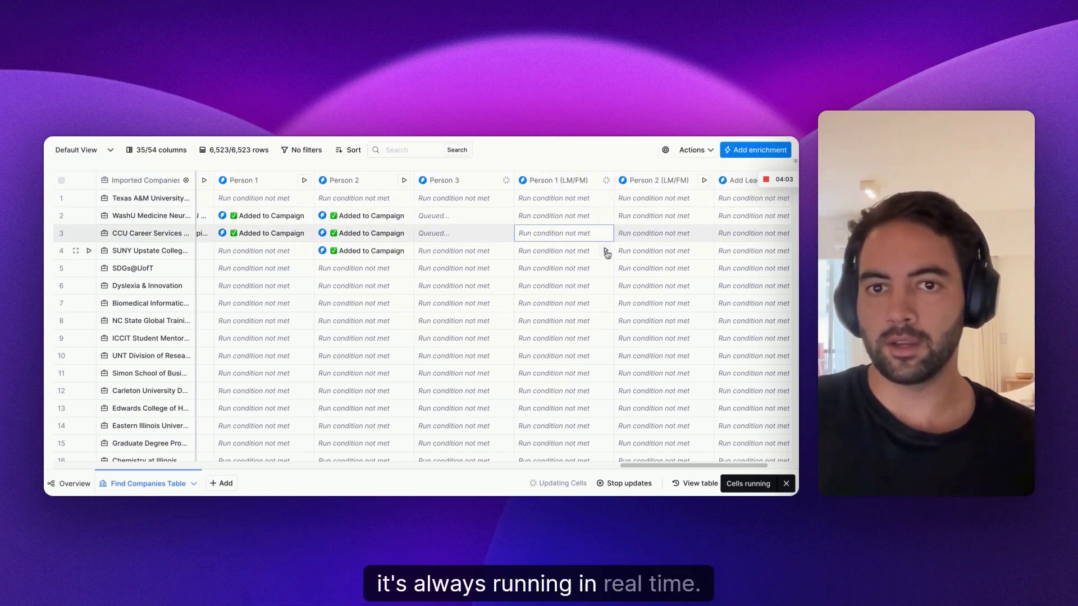
Open the Person 1 (LM/FM) column for editing and look through its settings for the auto-update option
click(555, 180)
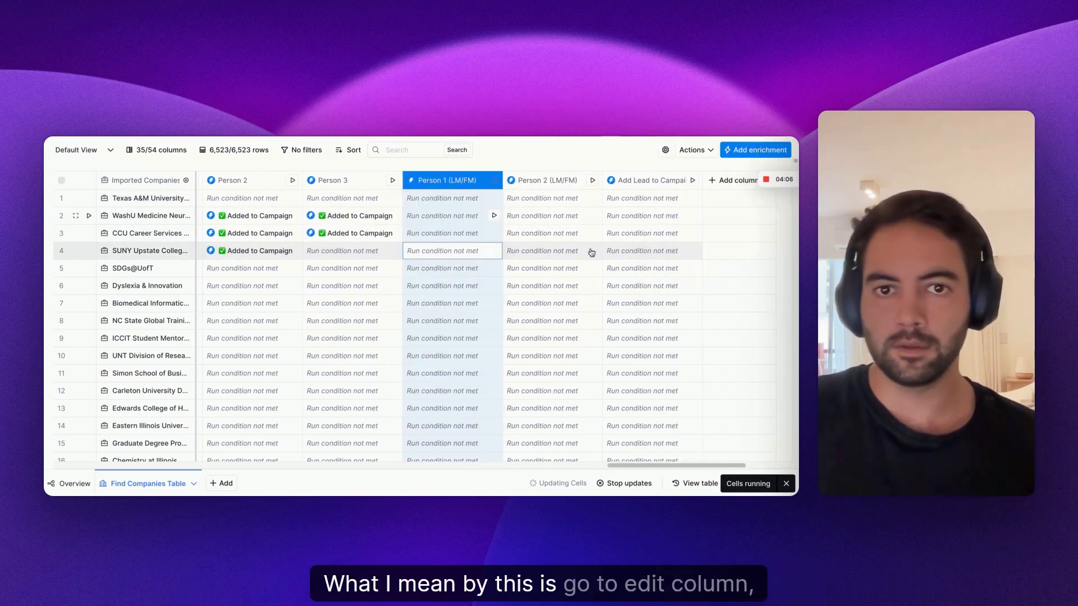
scroll(761, 365, down, 10)
mouse_move(612, 374)
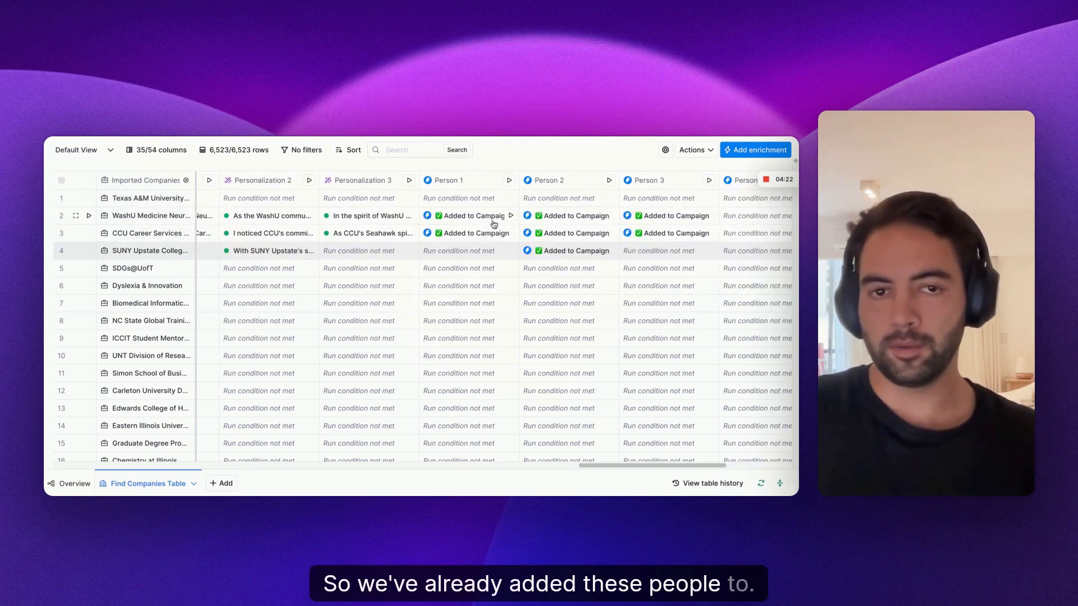
Open the merchandise contact response for the Texas A&M row and expand its first two contacts to read their names and job titles
drag(609, 465, 230, 468)
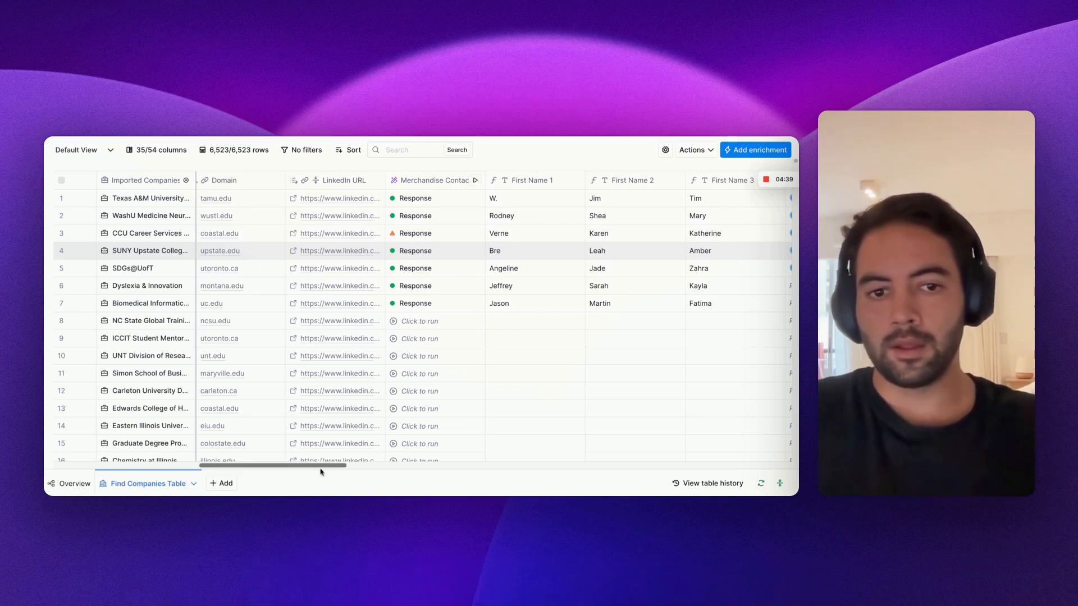
mouse_move(320, 469)
mouse_down()
mouse_move(405, 467)
mouse_move(329, 467)
mouse_up()
click(366, 202)
click(650, 199)
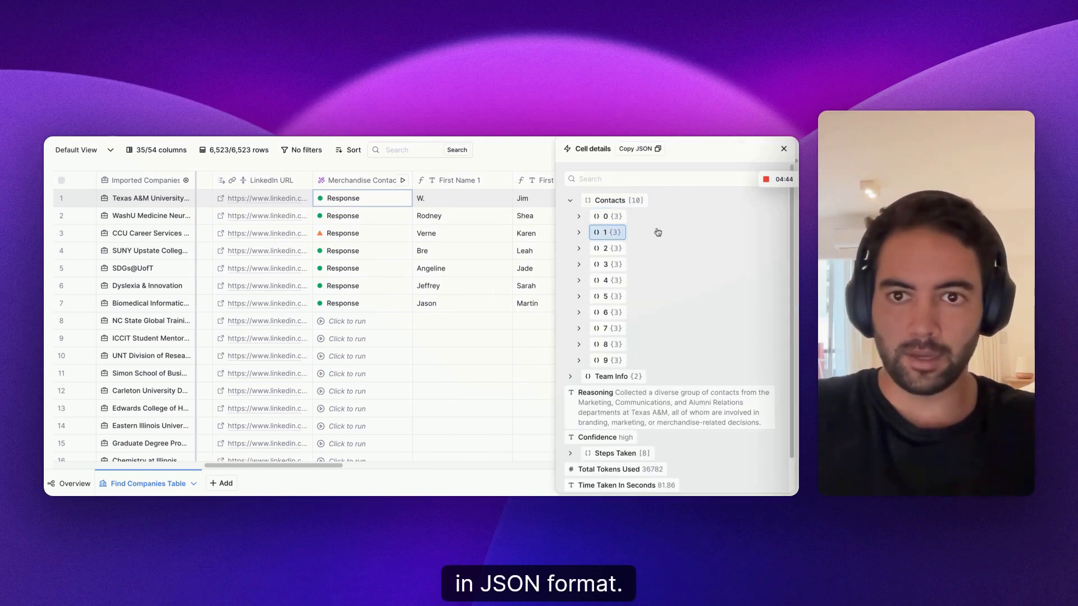
click(656, 232)
click(654, 217)
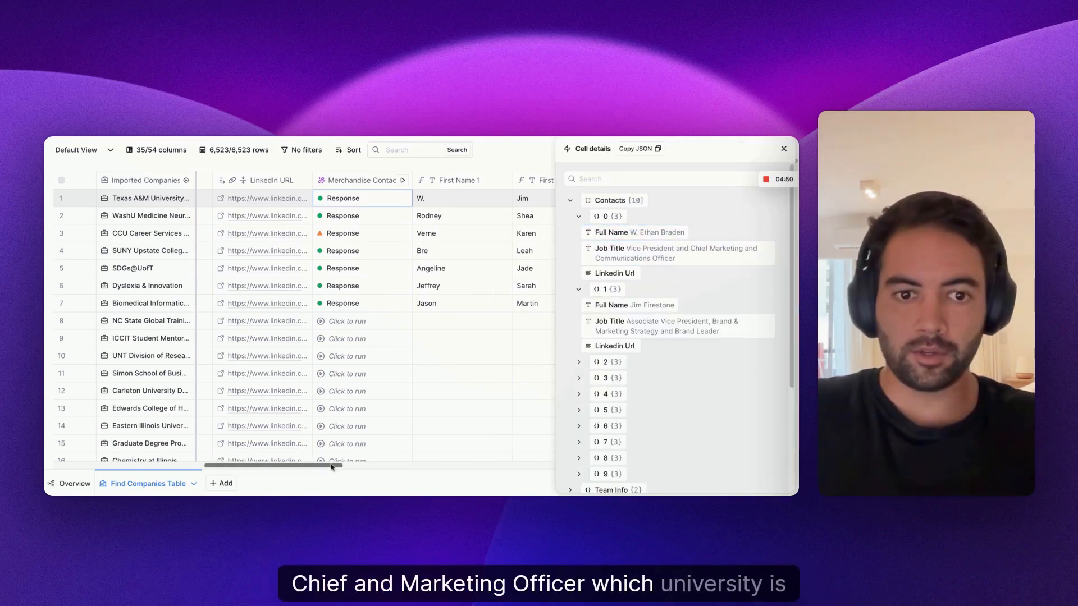
Compare the expanded Texas A&M contacts with the First Name and Email columns, and close the cell details
drag(332, 467, 350, 457)
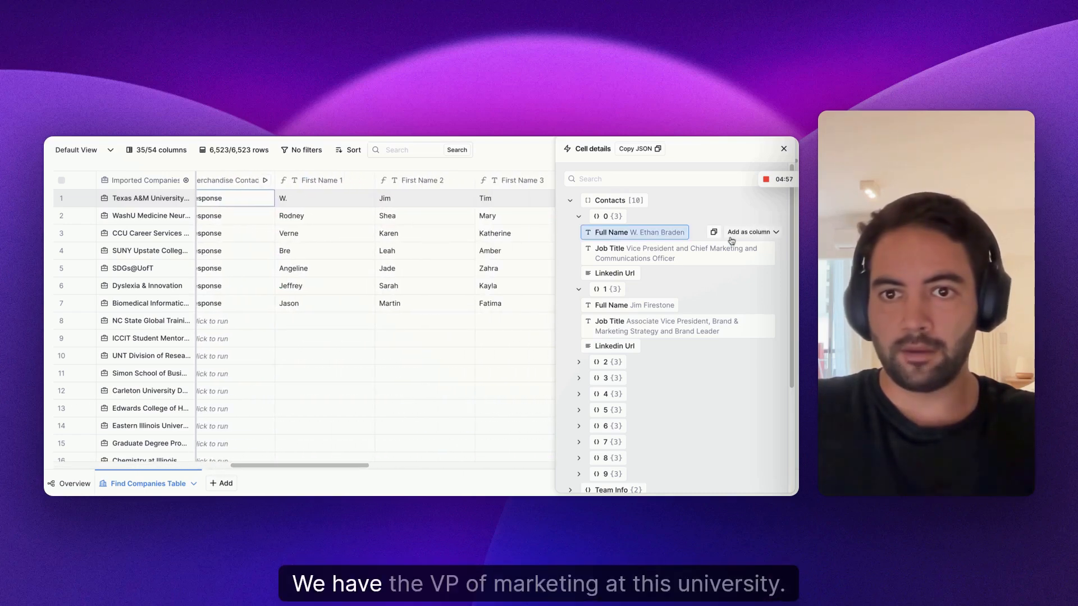
scroll(359, 447, right, 5)
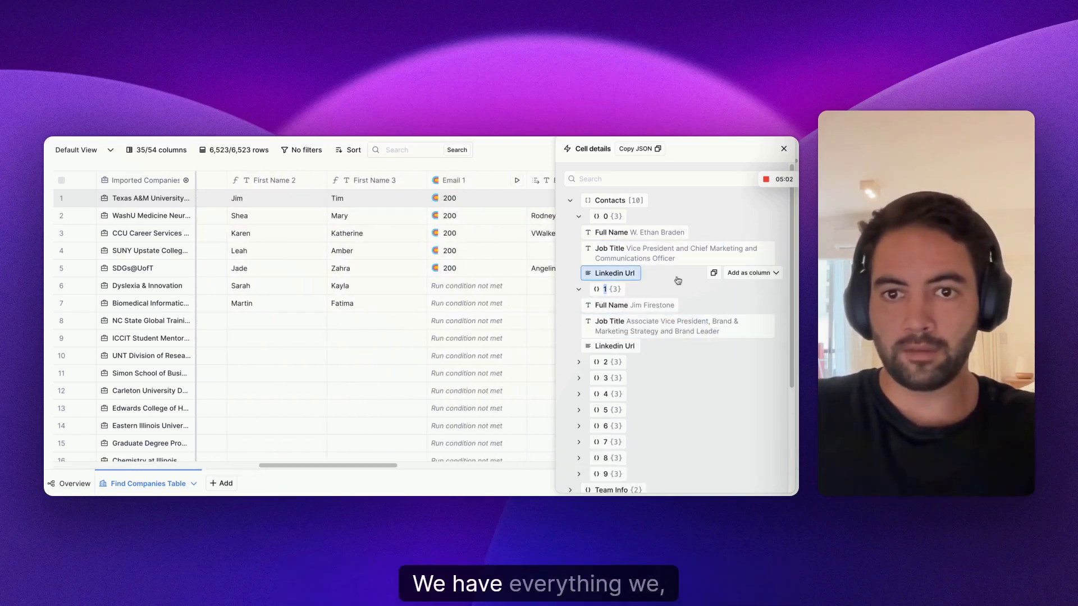
drag(371, 465, 412, 469)
click(784, 150)
Read the generated personalization lines for the WashU and CCU rows, and check the Person columns that push contacts into campaigns
drag(414, 467, 595, 469)
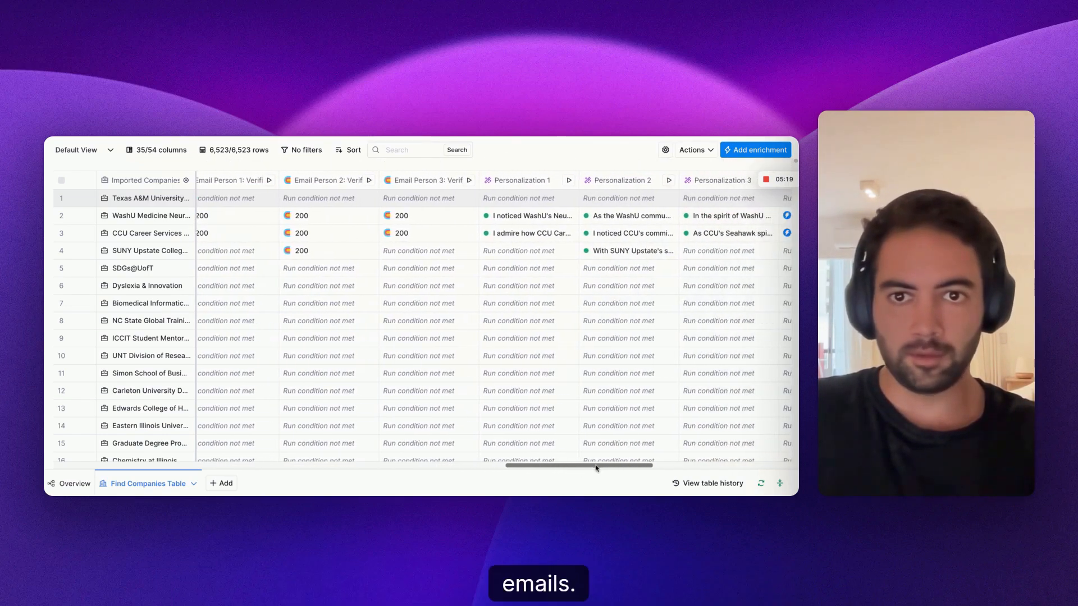
click(538, 215)
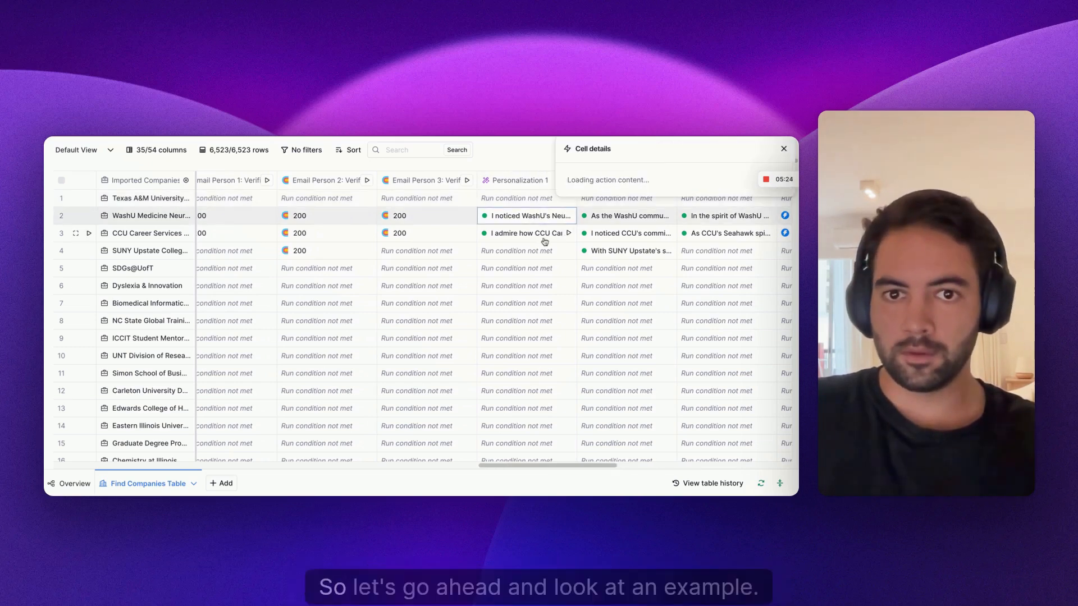
click(542, 236)
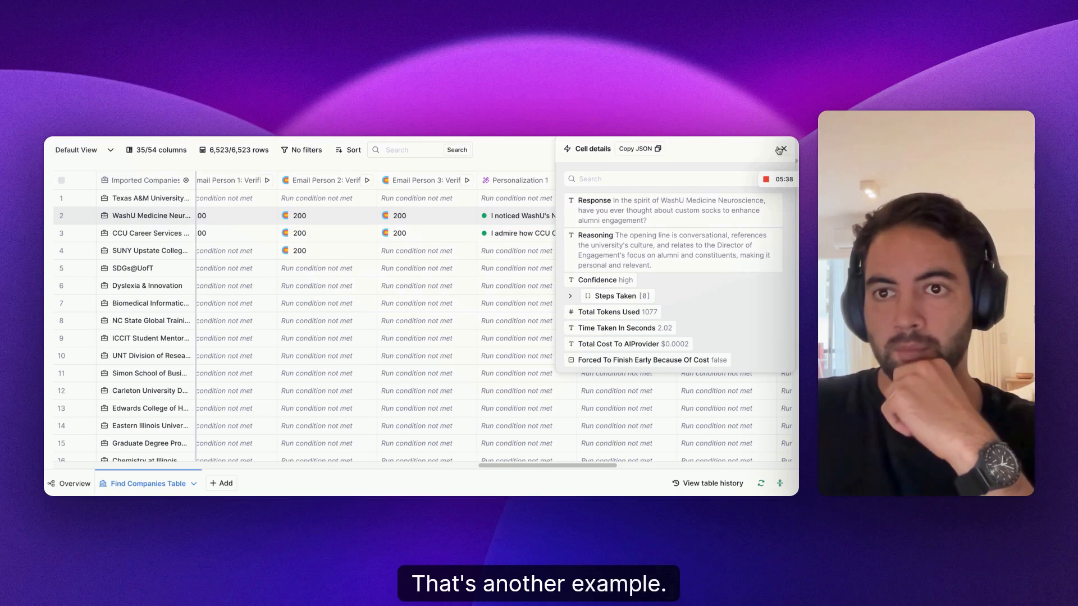
click(780, 150)
drag(561, 466, 645, 468)
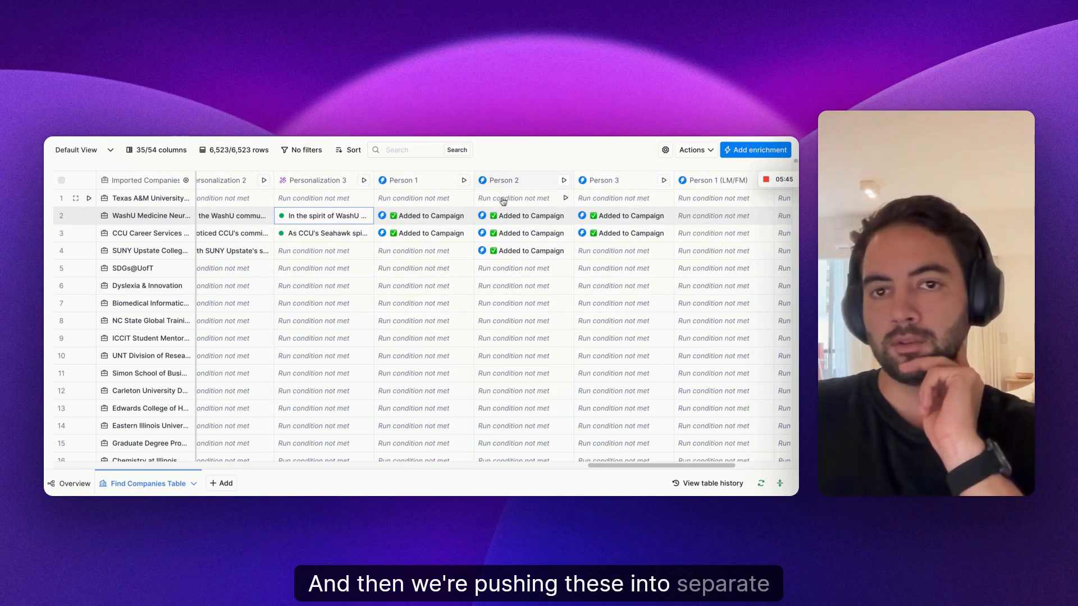
drag(585, 466, 625, 465)
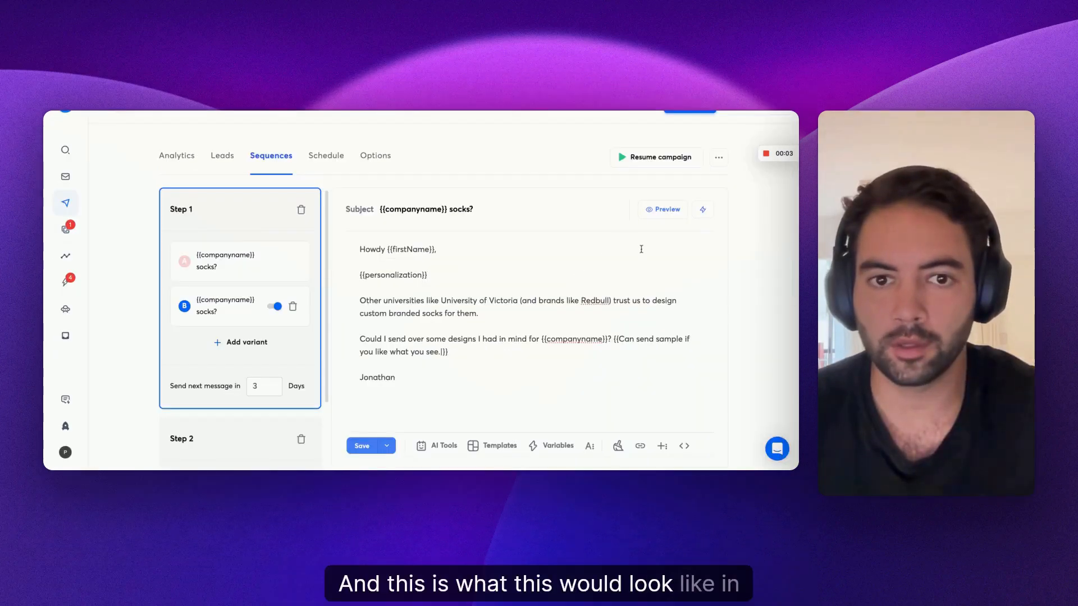
Preview variant B of the Step 1 email in the campaign sequence, read its filled-in text, and compare it with the template's {{personalization}} variable
click(664, 209)
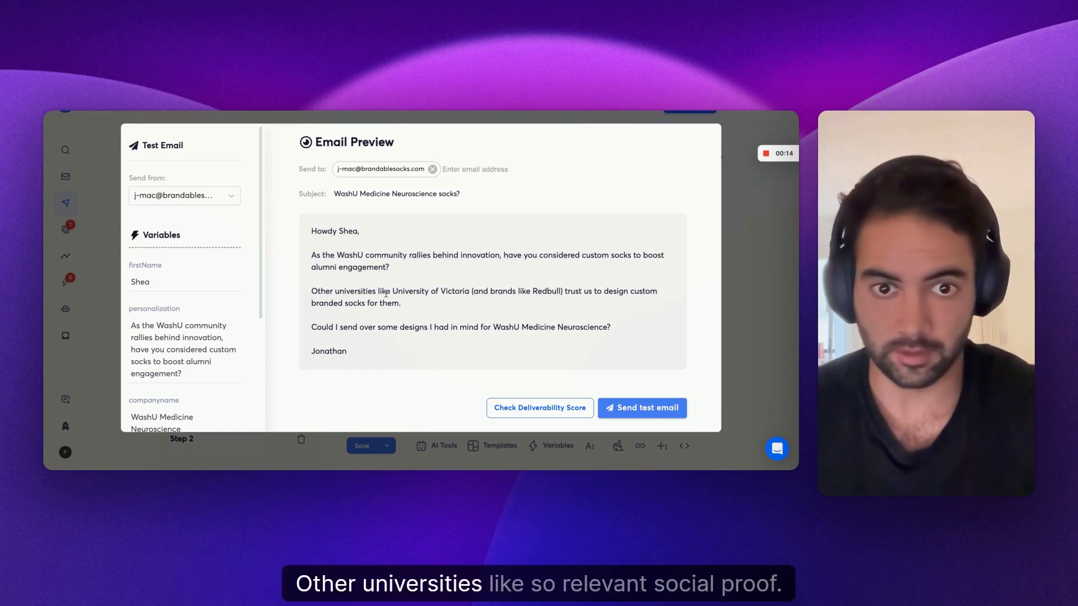
drag(392, 292, 472, 291)
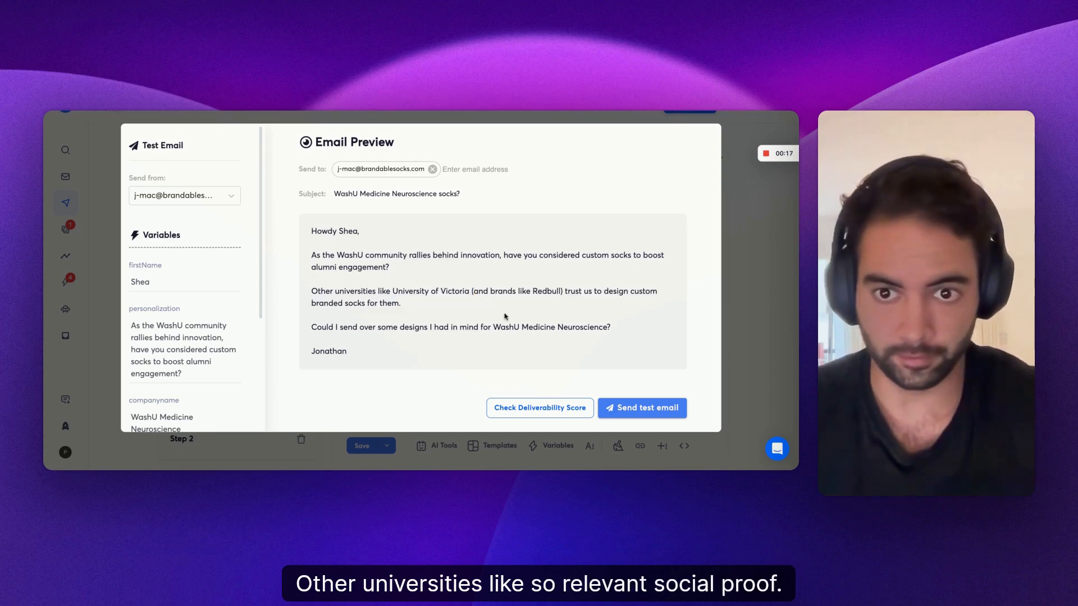
drag(312, 327, 611, 328)
click(627, 328)
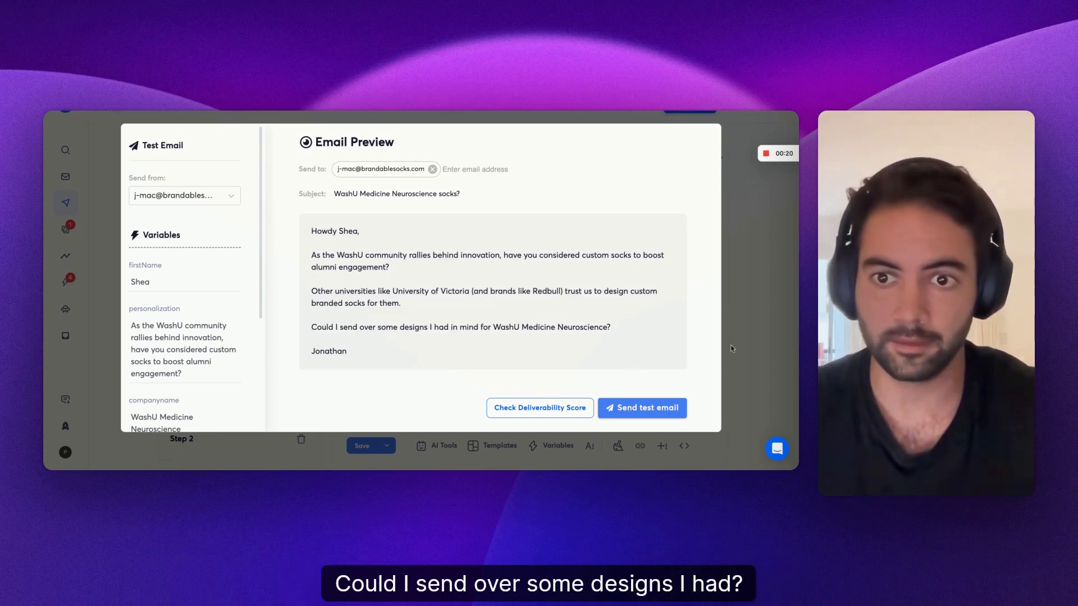
click(742, 335)
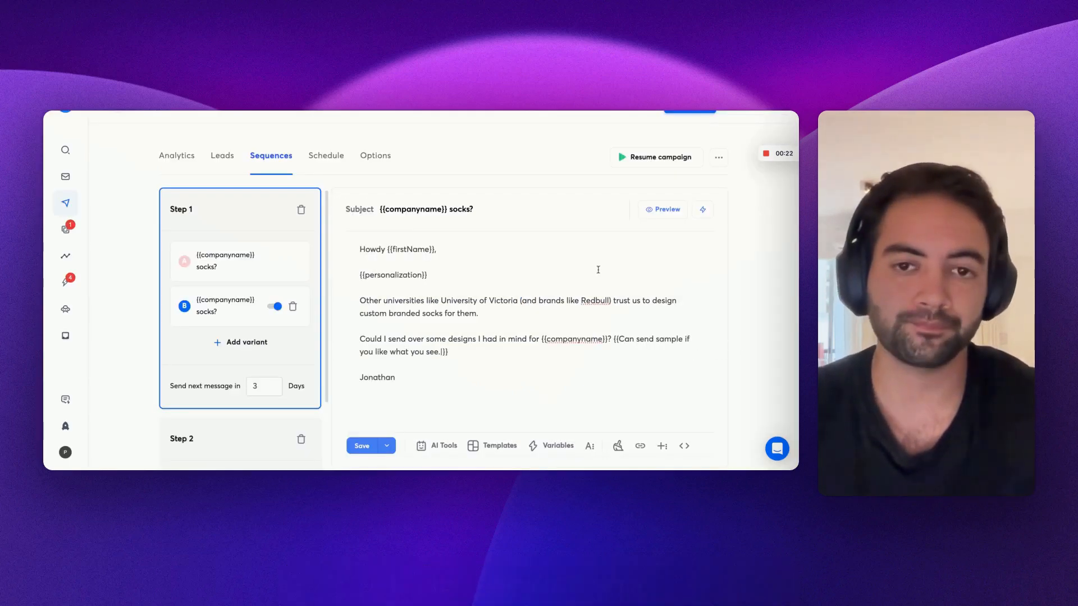
mouse_move(431, 275)
mouse_down()
mouse_move(365, 275)
mouse_move(433, 274)
mouse_up()
click(442, 275)
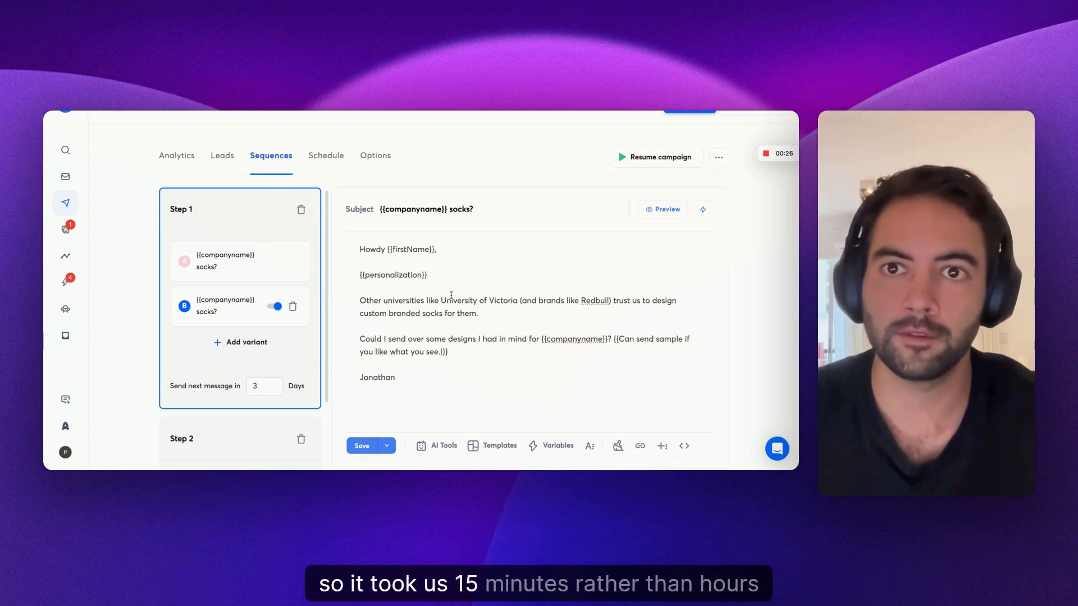